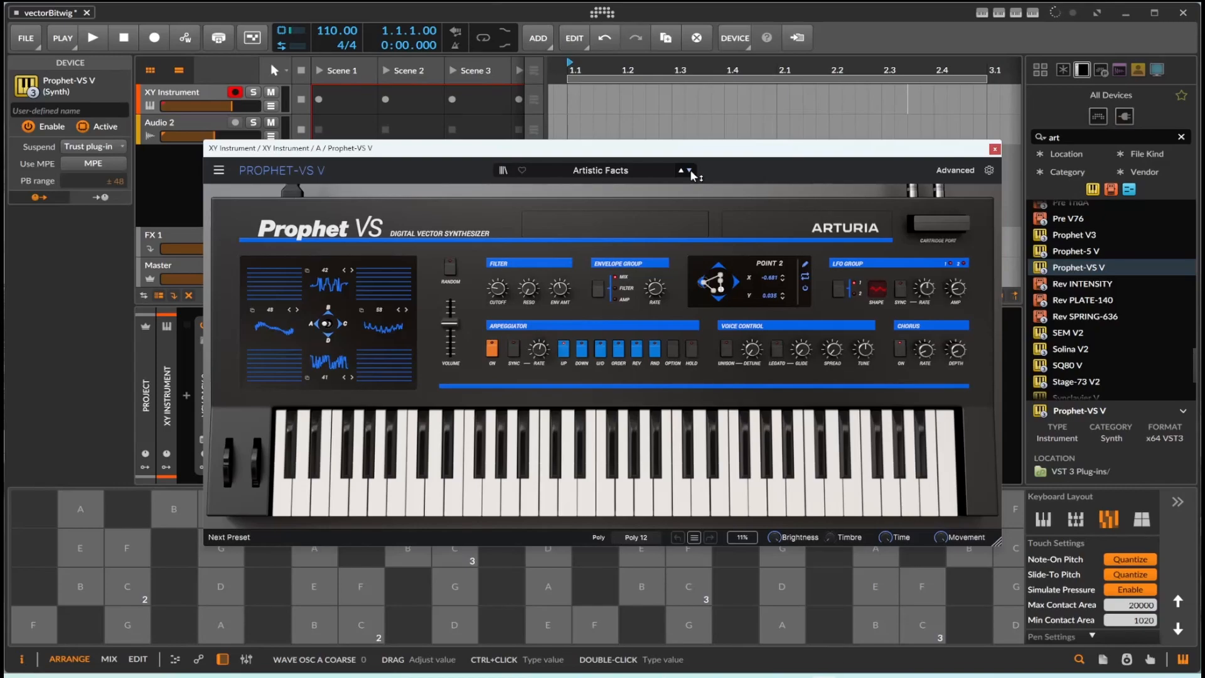
Load the Electric Greece preset in Prophet-VS V, reshape its vector envelope and oscillator mix position, and close the synth window
left_click(690, 170)
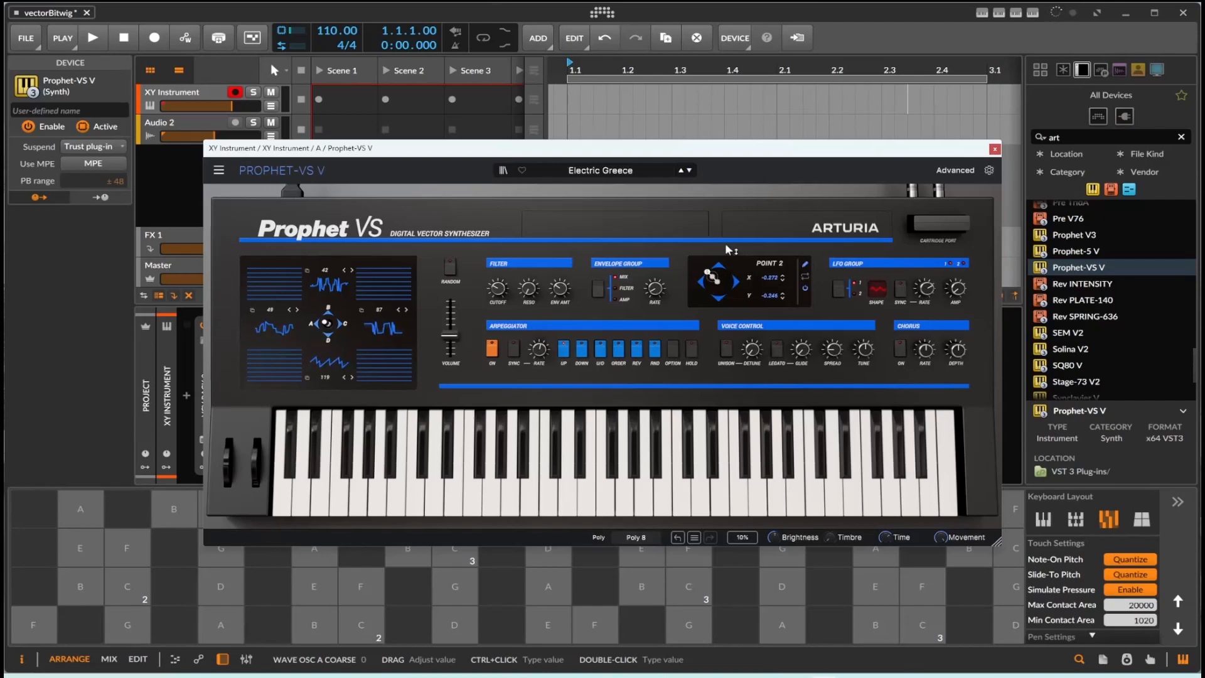
mouse_move(718, 284)
left_mouse_down()
mouse_move(720, 298)
mouse_move(726, 277)
left_mouse_up()
left_click_drag(319, 326, 314, 324)
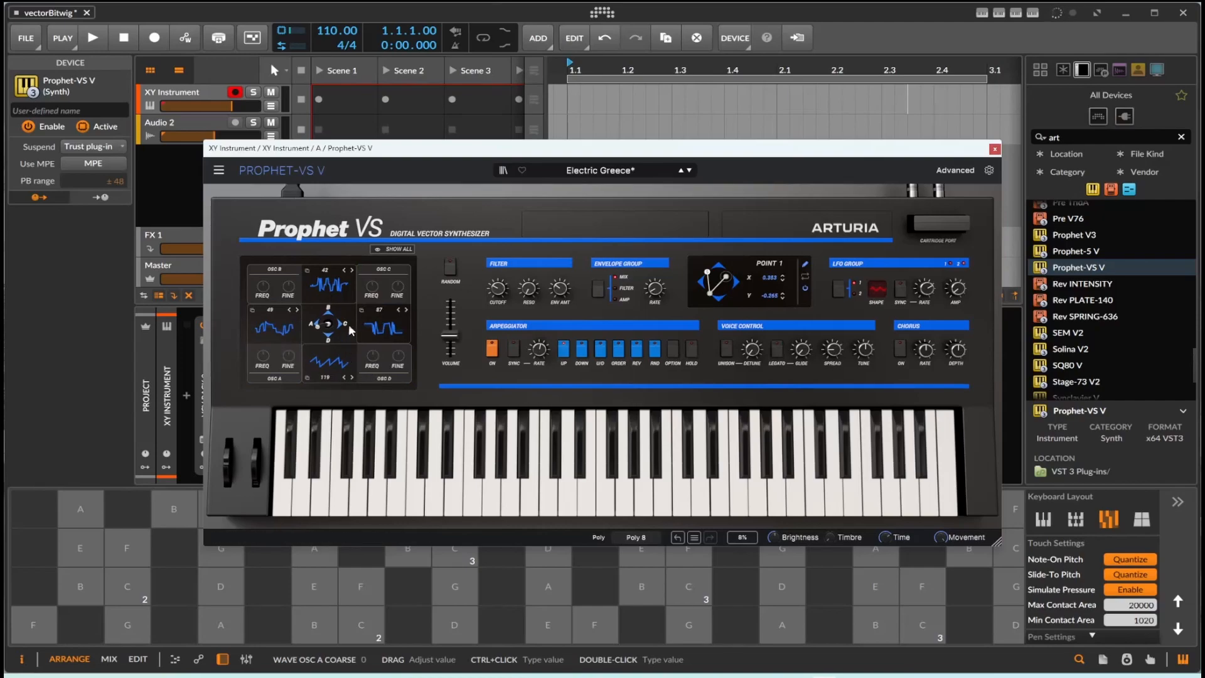
mouse_move(328, 331)
left_mouse_down()
mouse_move(334, 319)
mouse_move(350, 338)
mouse_move(317, 342)
mouse_move(326, 323)
mouse_move(344, 330)
mouse_move(339, 296)
mouse_move(329, 341)
mouse_move(300, 338)
mouse_move(334, 337)
mouse_move(320, 327)
left_mouse_up()
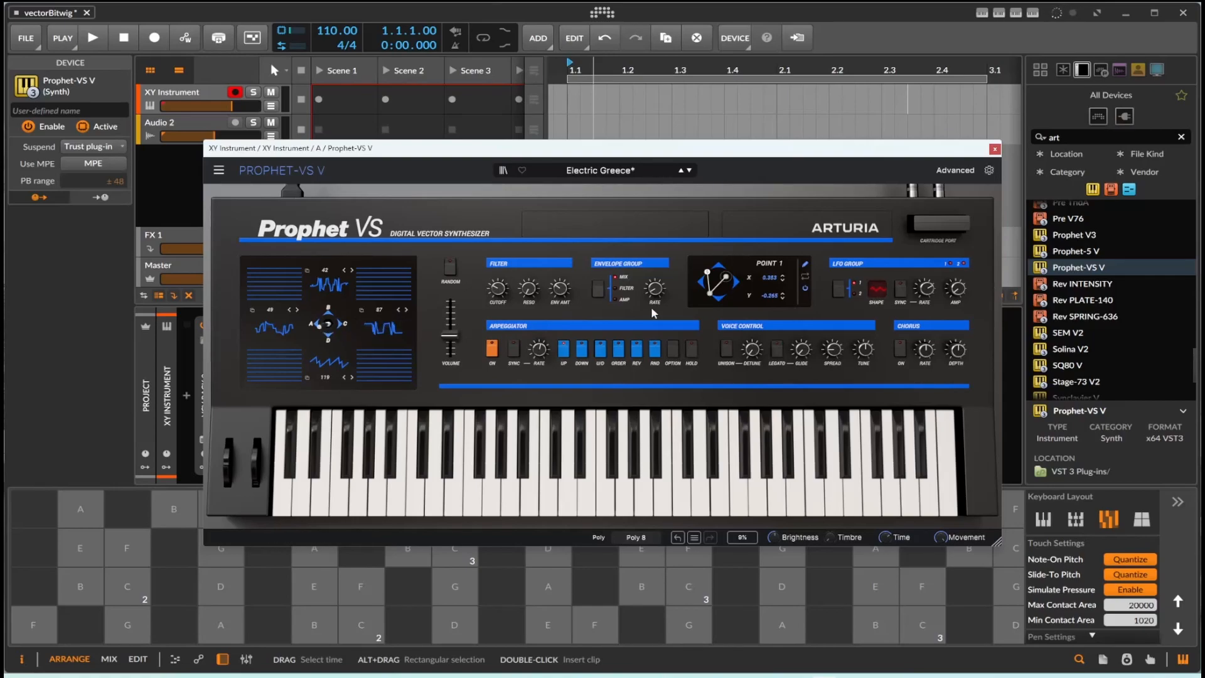
mouse_move(726, 277)
left_mouse_down()
mouse_move(718, 292)
mouse_move(710, 284)
mouse_move(721, 287)
left_mouse_up()
left_click(993, 150)
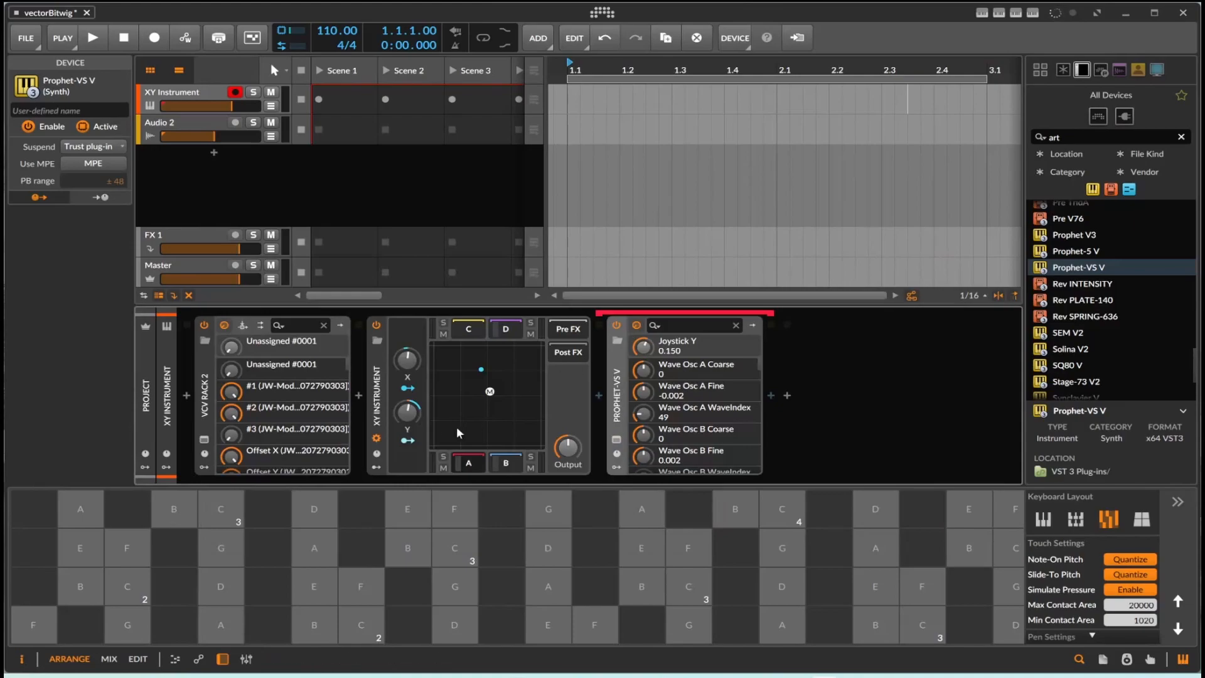
Open the VCV Rack 2 window on the XY Instrument track and reposition the XYPAD and MIDI-CV modules with a gap between them
left_click(384, 411)
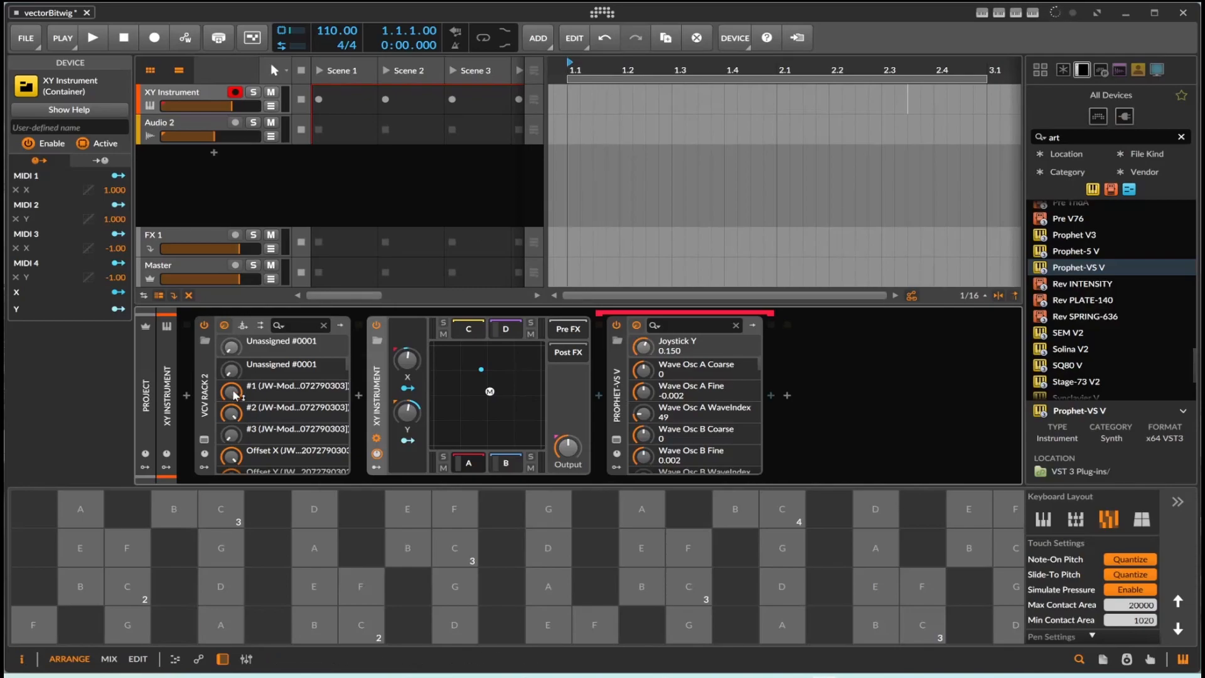
double_click(206, 411)
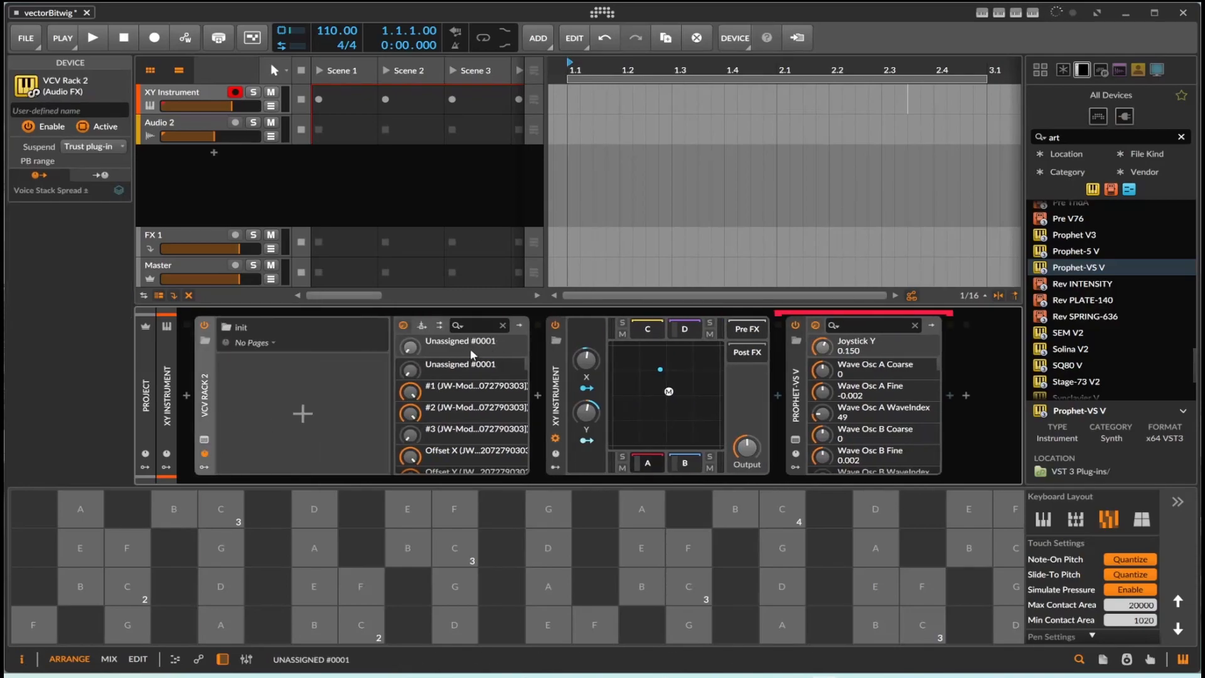
left_click(204, 440)
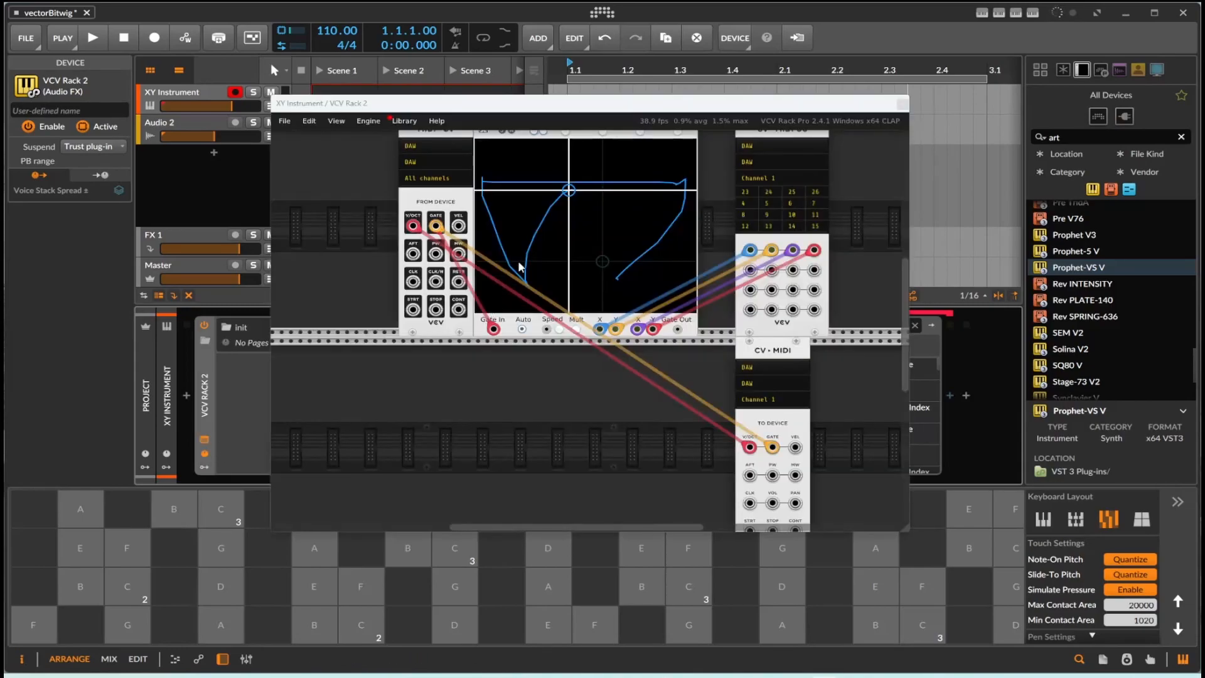
scroll(604, 291, "up", 5)
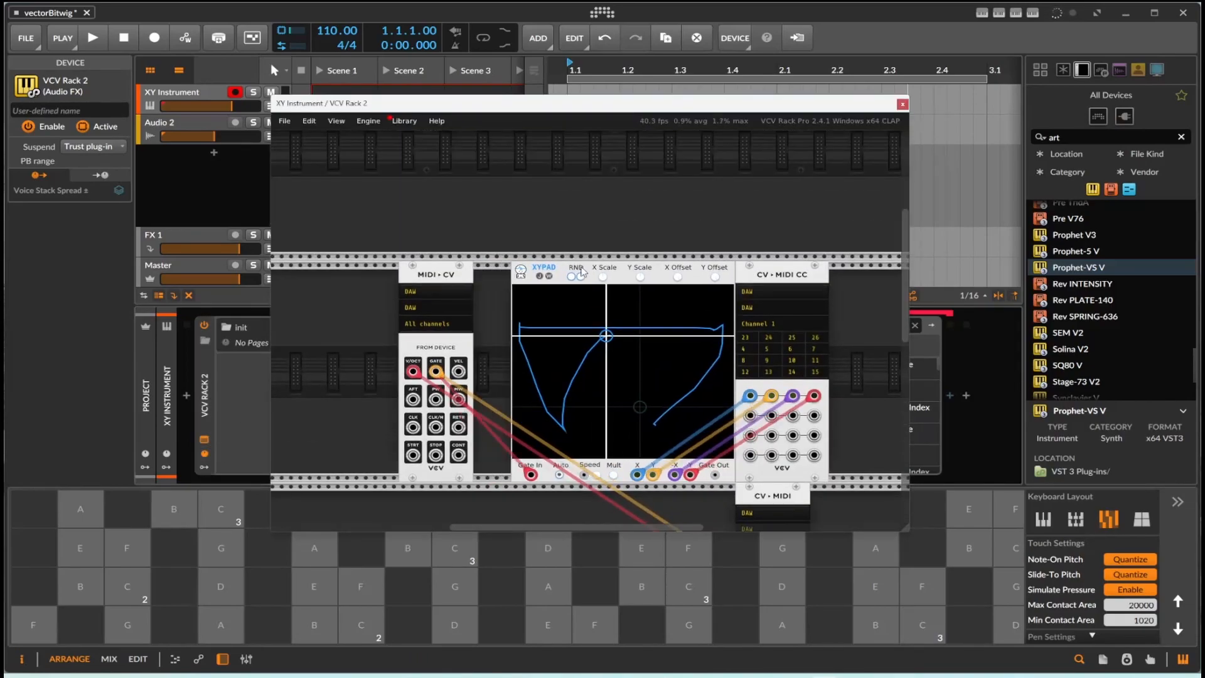
left_click_drag(540, 276, 549, 276)
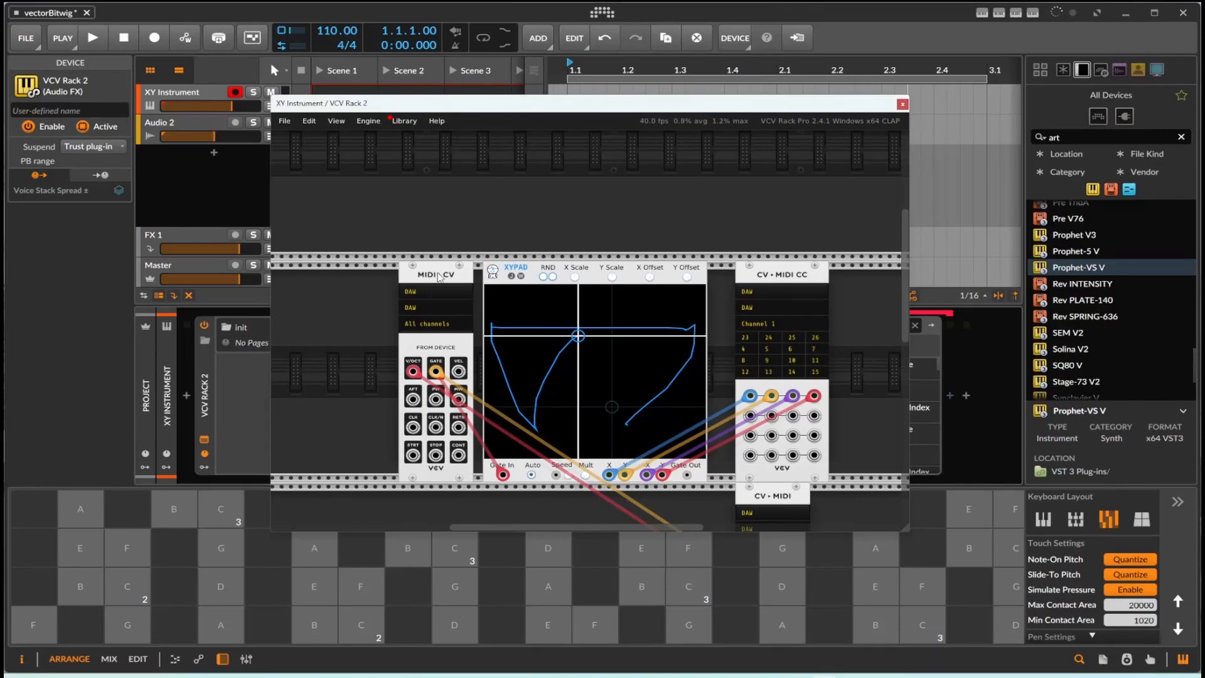
left_click_drag(440, 277, 403, 279)
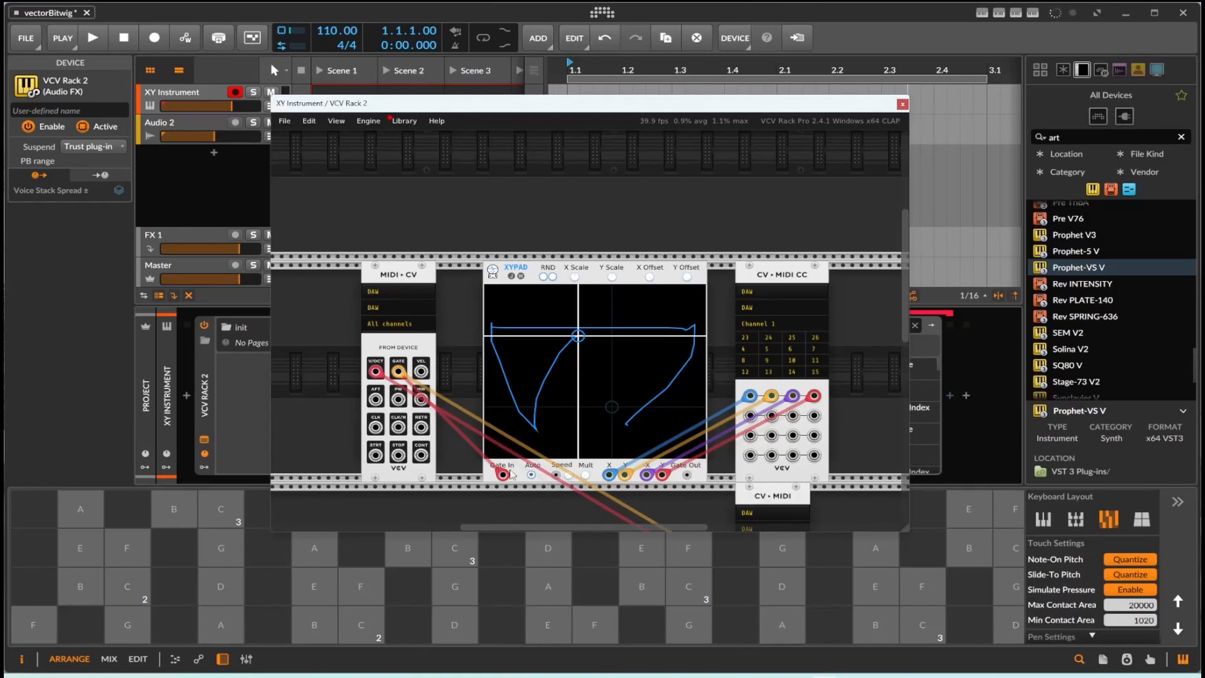
Play an on-screen note to run the XYPAD path, shift the VCV Rack window lower, and close and reopen it
left_click(553, 596)
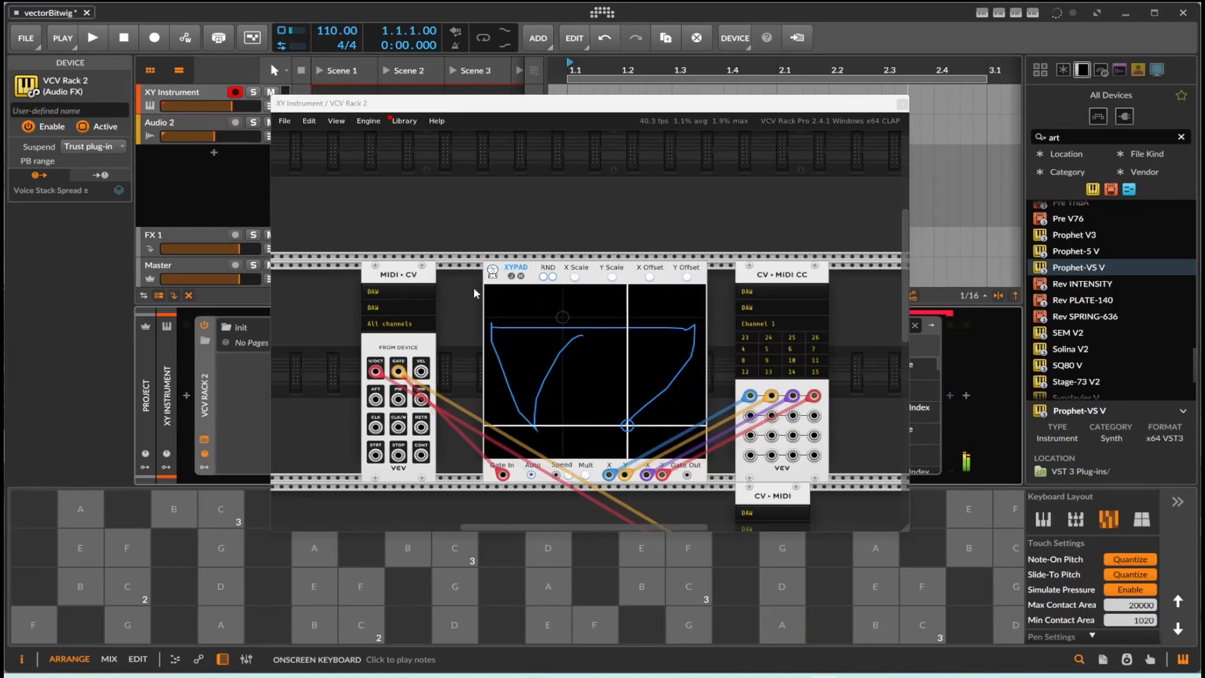
left_click(521, 109)
left_click_drag(522, 109, 515, 200)
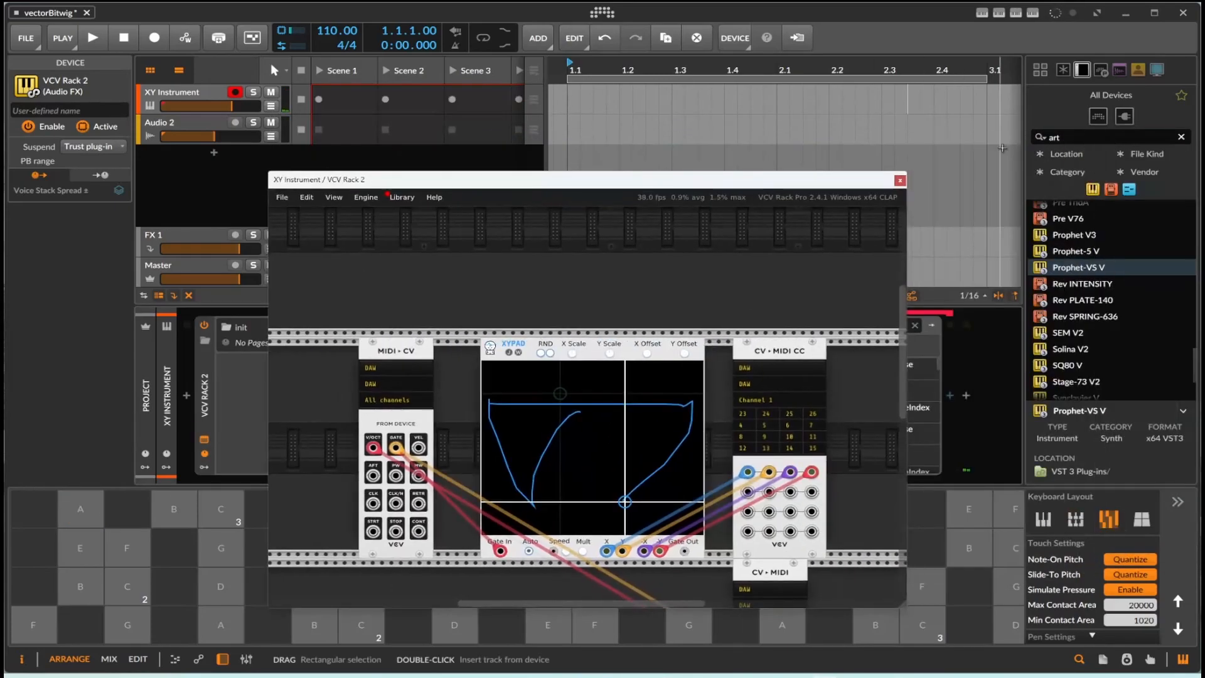
left_click(897, 183)
left_click(204, 439)
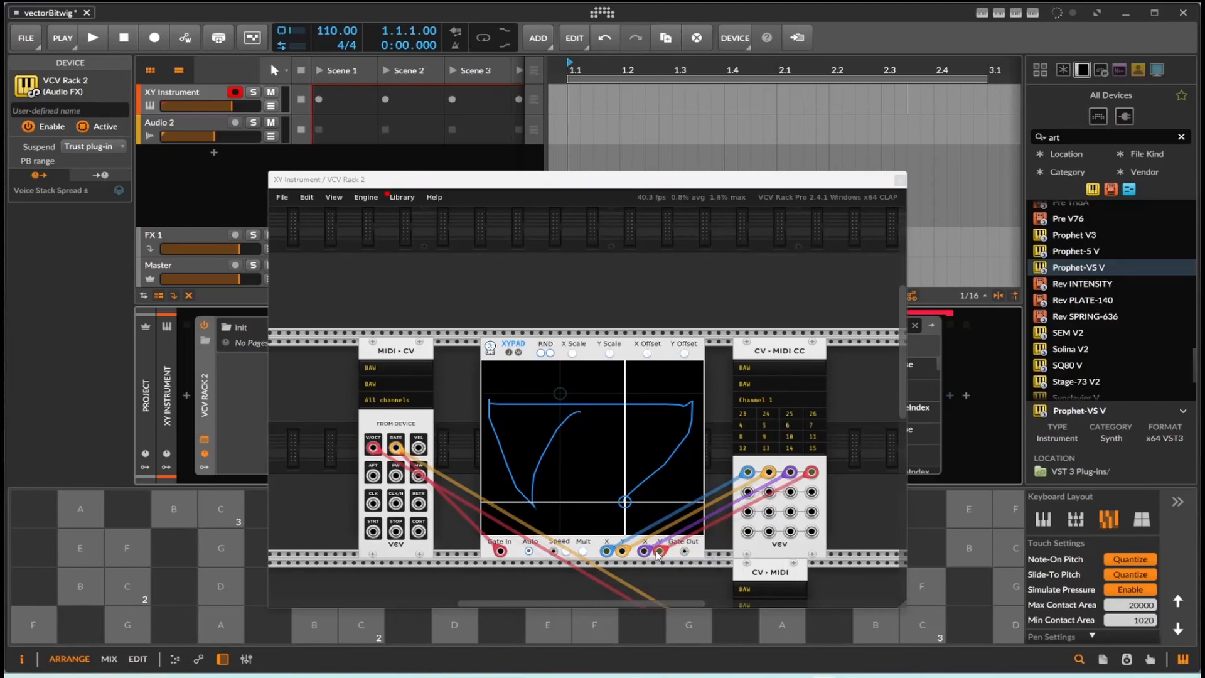
Replace the XYPAD path with a point near the pad's centre and reveal the XY Instrument's CC modulators
left_click_drag(559, 398, 600, 446)
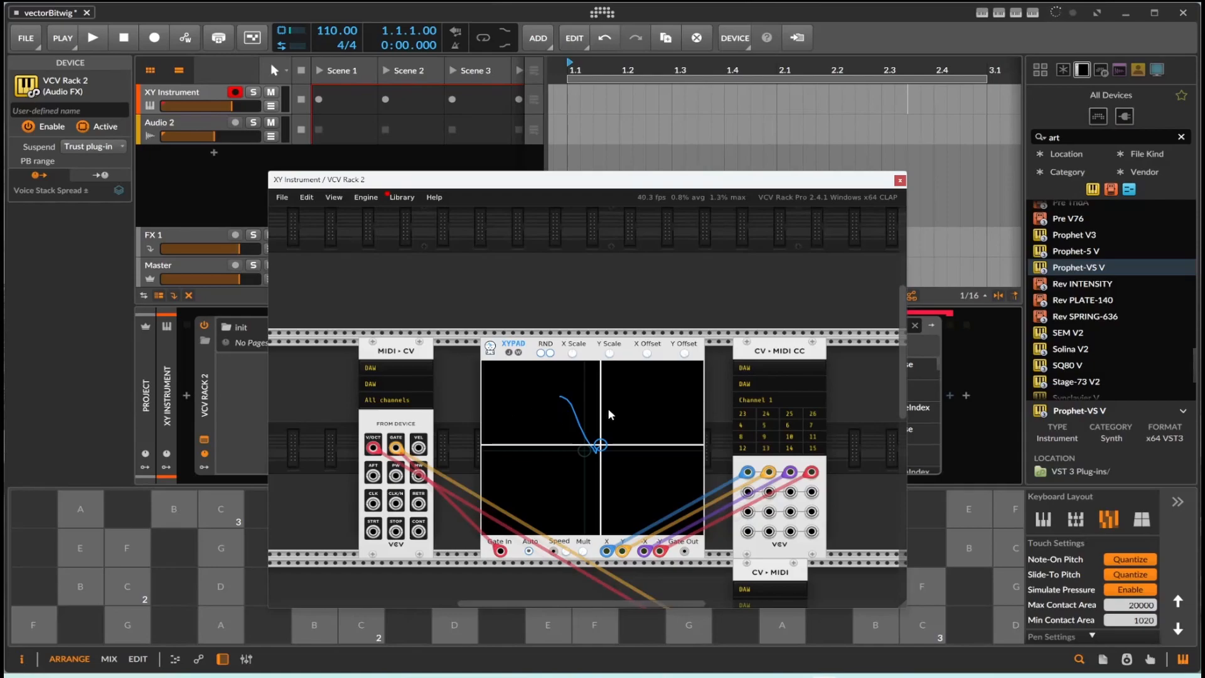
left_click_drag(604, 444, 593, 445)
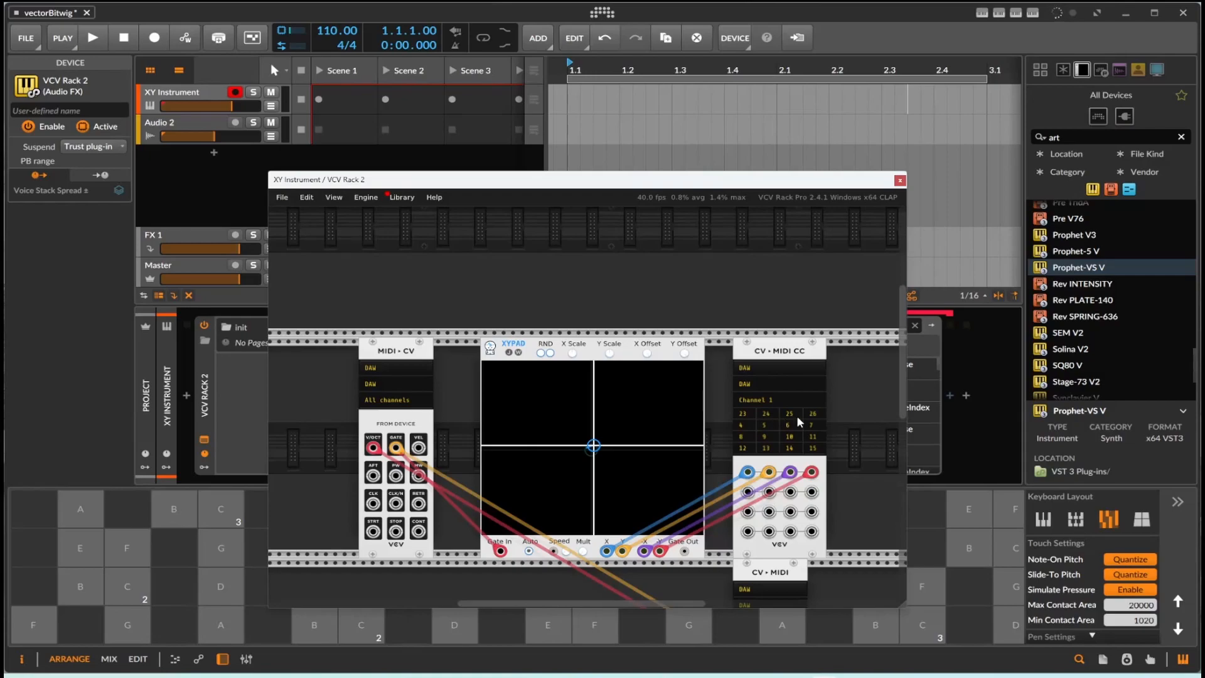
left_click(900, 181)
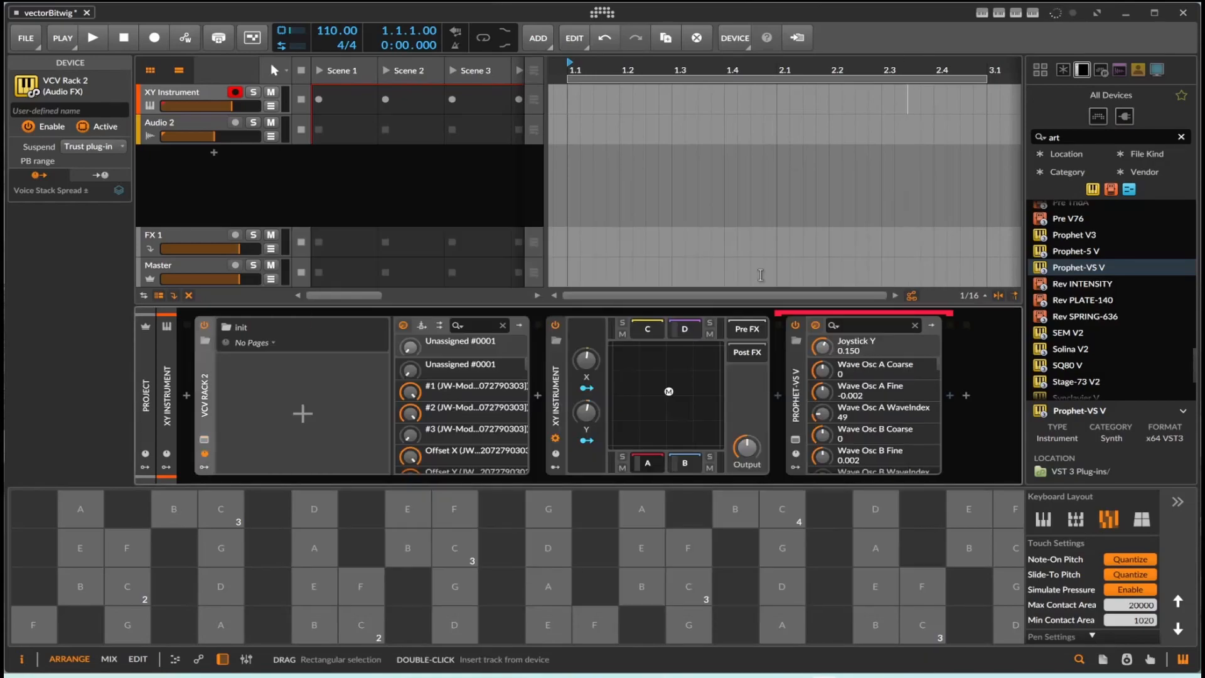
left_click(556, 437)
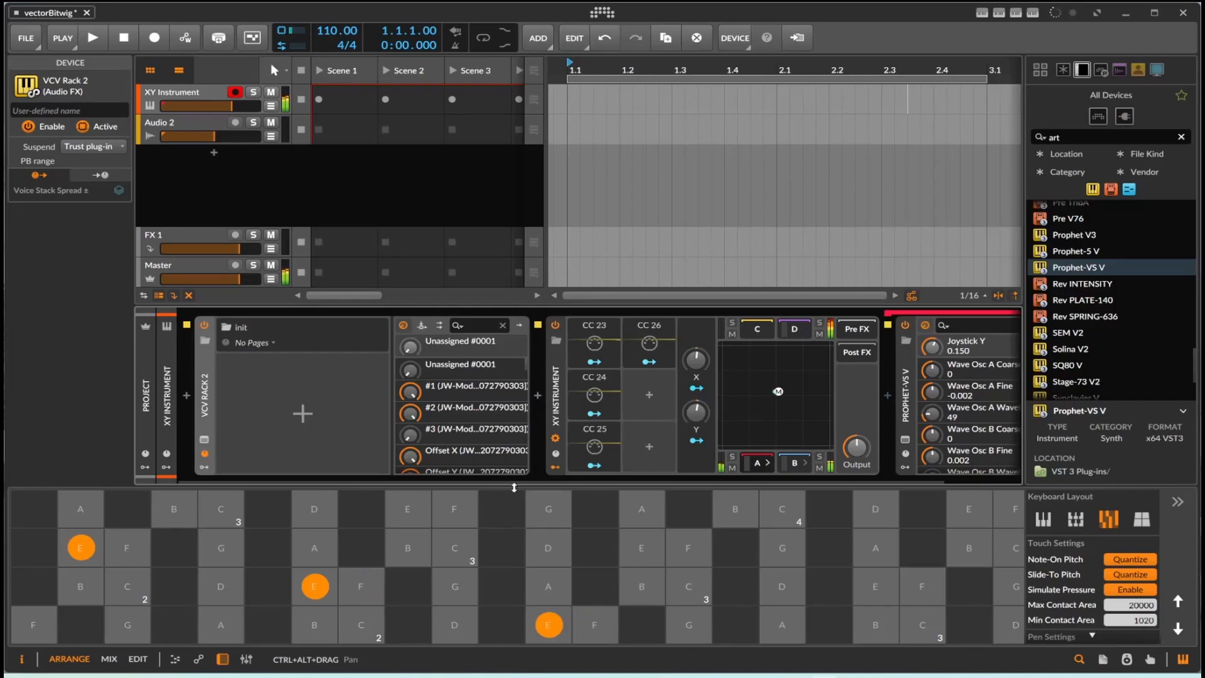
Reopen VCV Rack 2, draw a large looping path across the XYPAD, and close the window
left_click(204, 439)
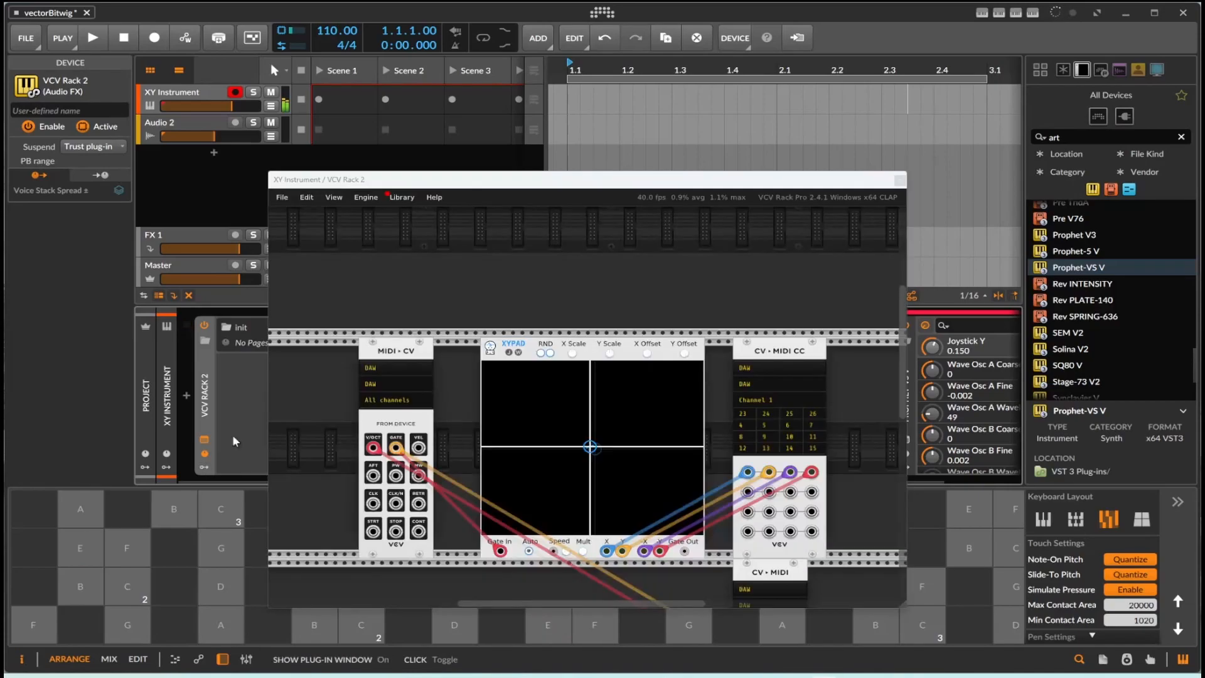
mouse_move(565, 495)
left_mouse_down()
mouse_move(655, 426)
mouse_move(576, 484)
mouse_move(530, 431)
mouse_move(540, 398)
mouse_move(584, 471)
left_mouse_up()
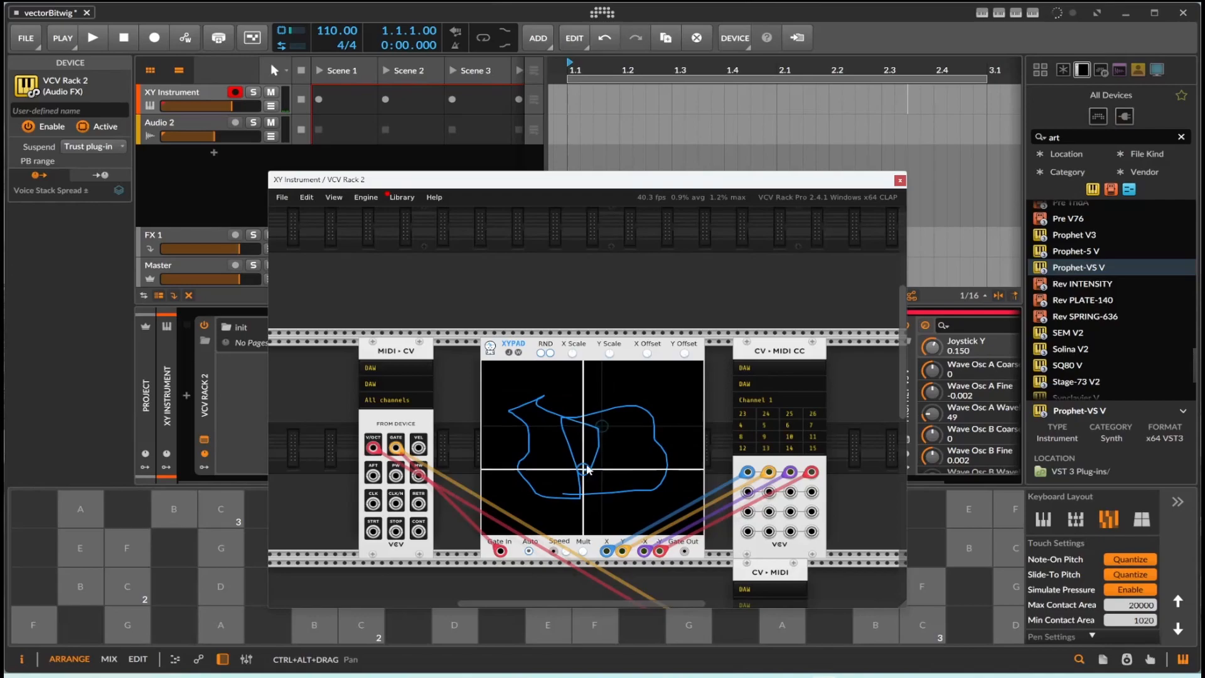
left_click(901, 182)
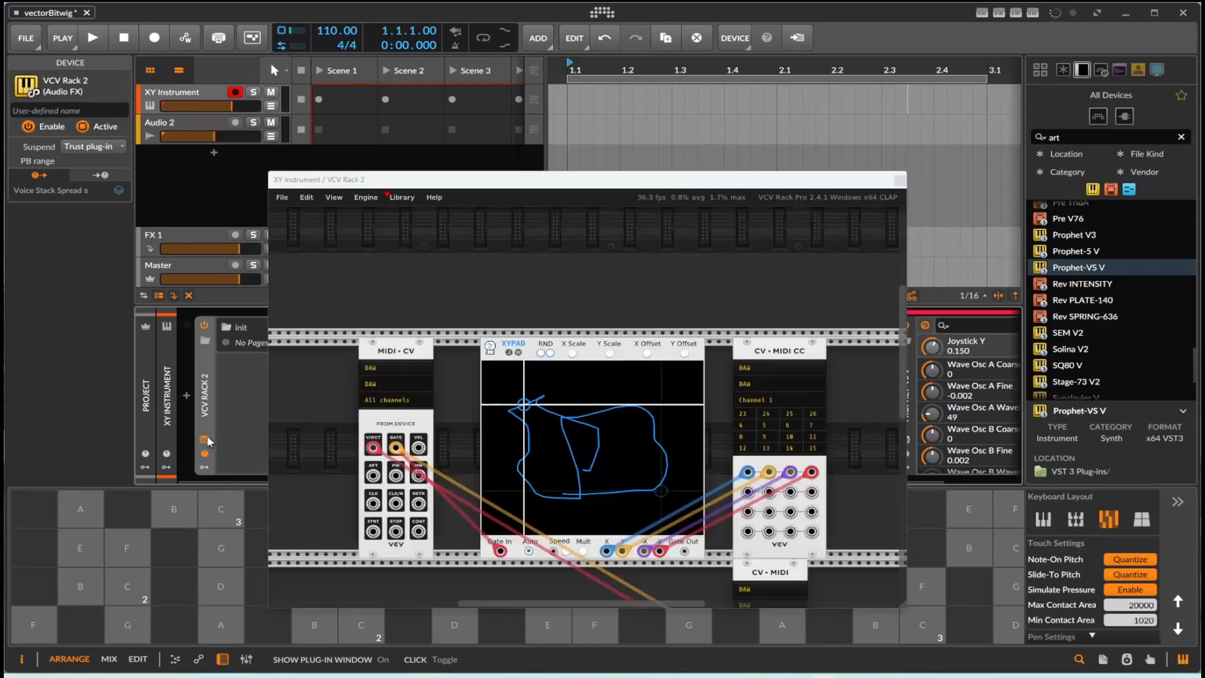
Place the VCV Rack window beside the XY Instrument, compare both XY pads while notes play, and close the window
left_click(204, 439)
left_click_drag(612, 182, 351, 129)
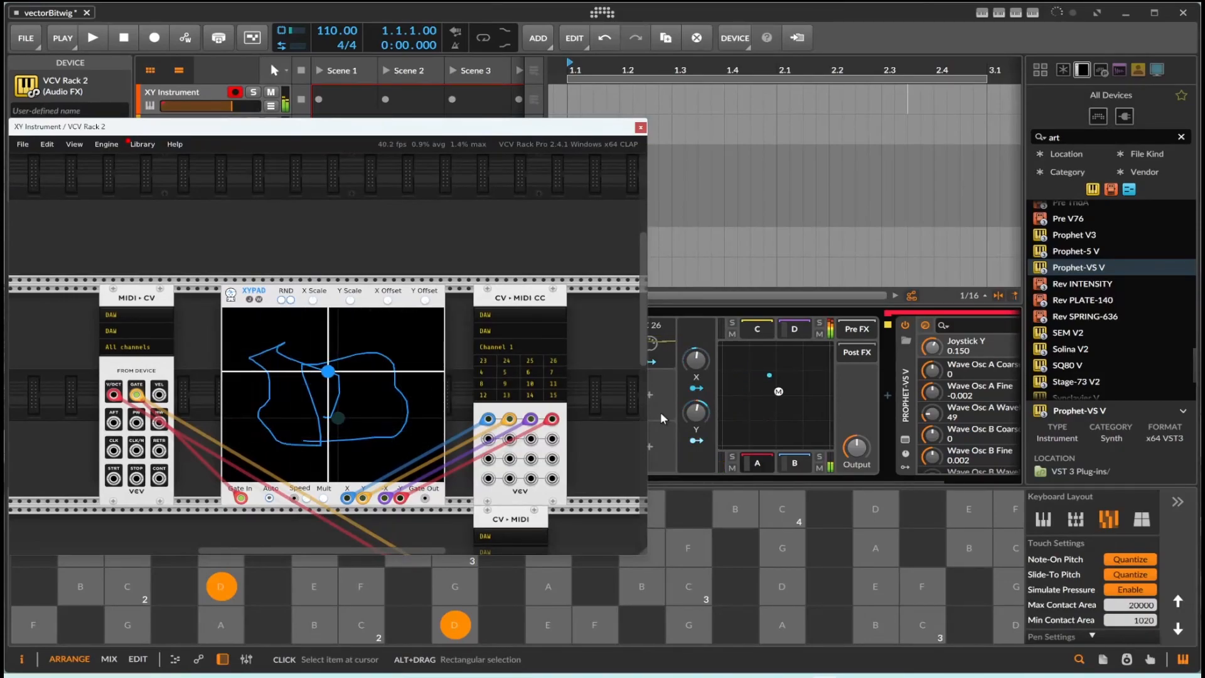
left_click(640, 127)
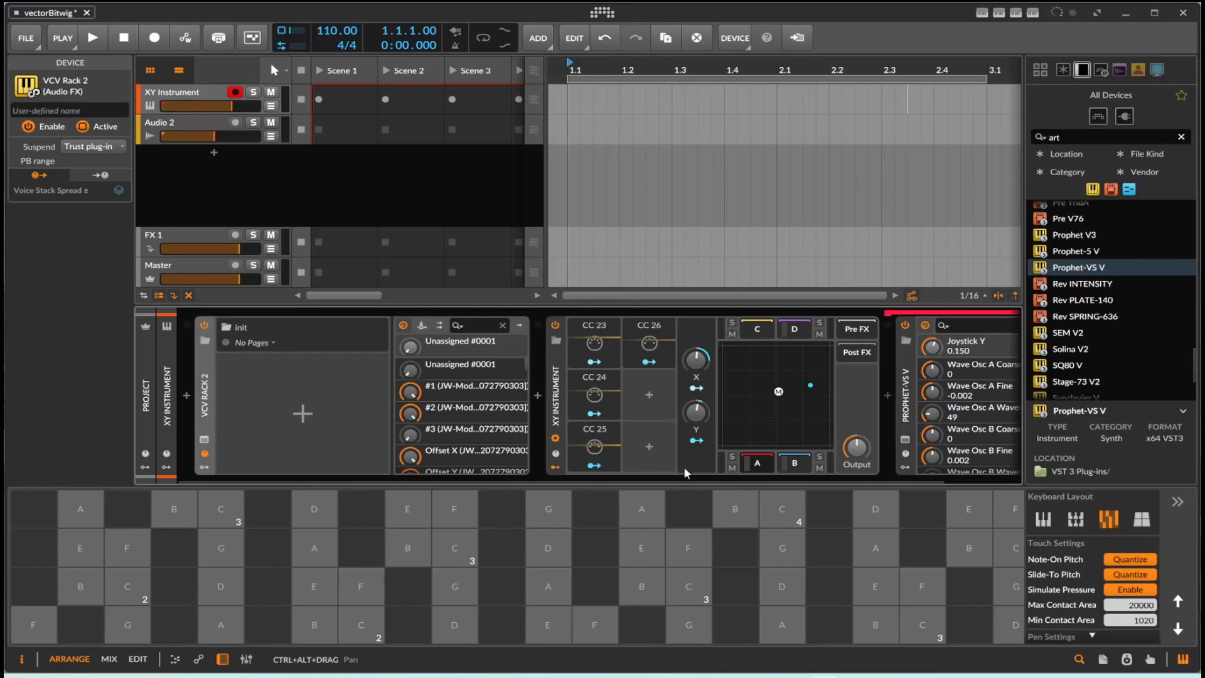
Show layer B of the XY Instrument, view its CMI V synth window, and close it
left_click_drag(683, 479, 763, 479)
left_click_drag(797, 488, 919, 471)
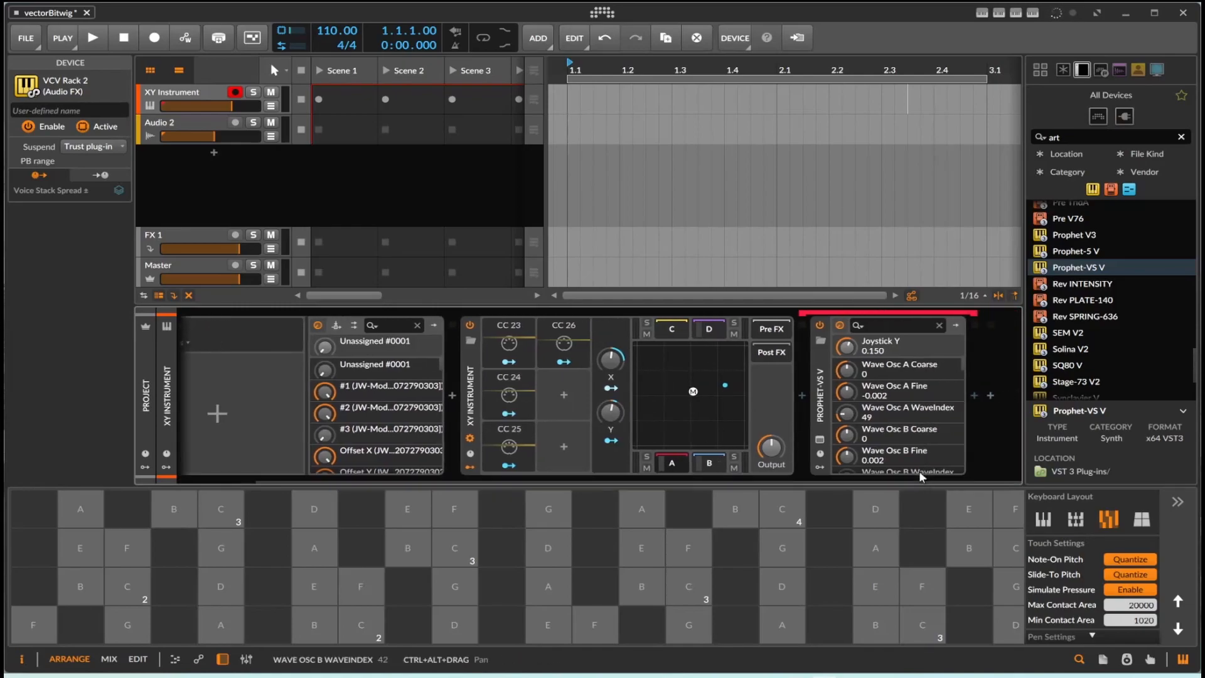
left_click(820, 415)
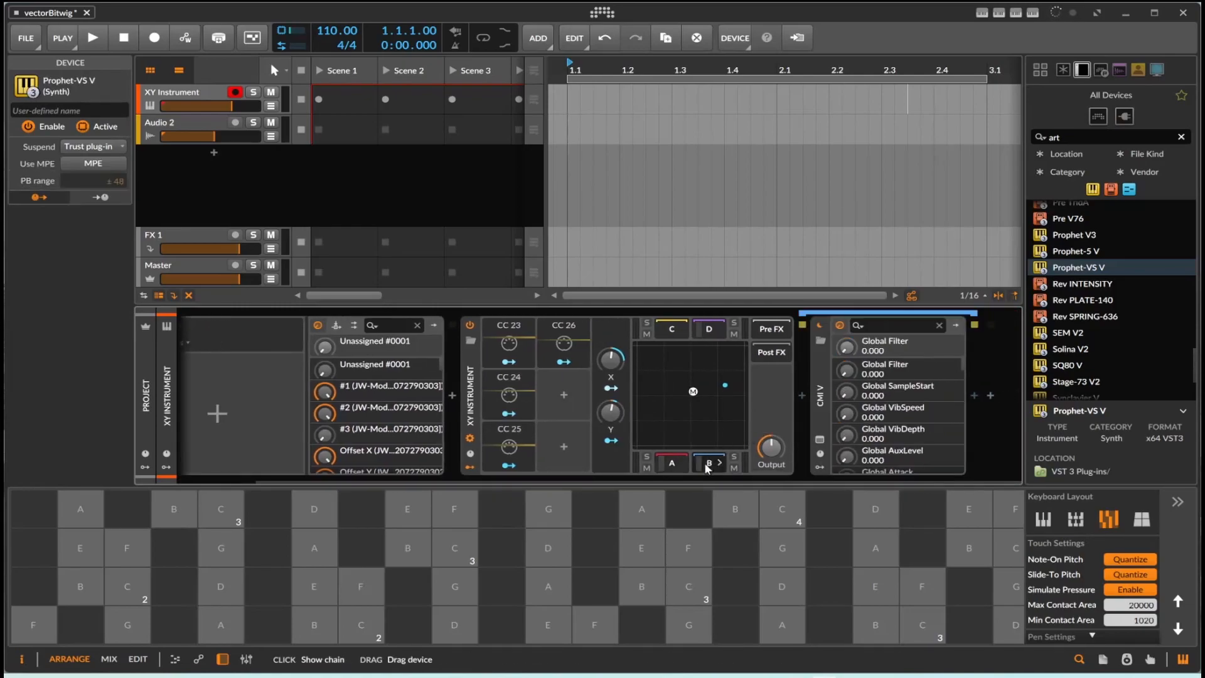
left_click(820, 440)
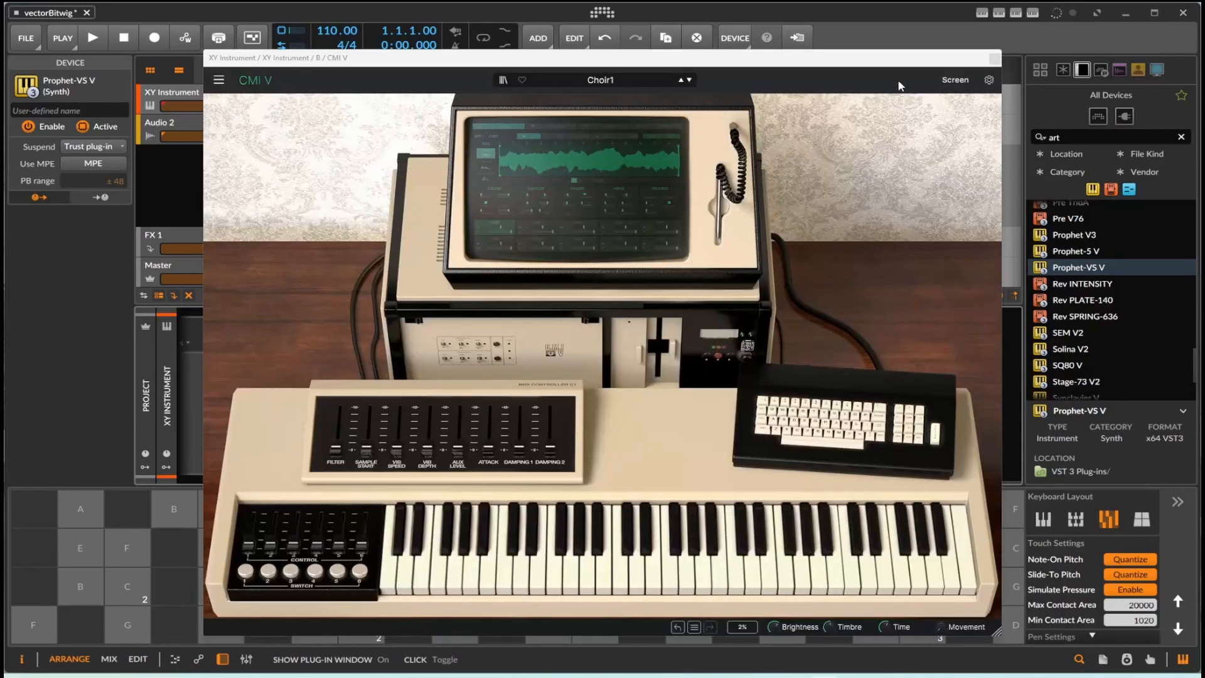
left_click(995, 58)
Check layers C and D of the XY Instrument, audition a few notes in layer D's CS-80 V3, and close its window
left_click(675, 328)
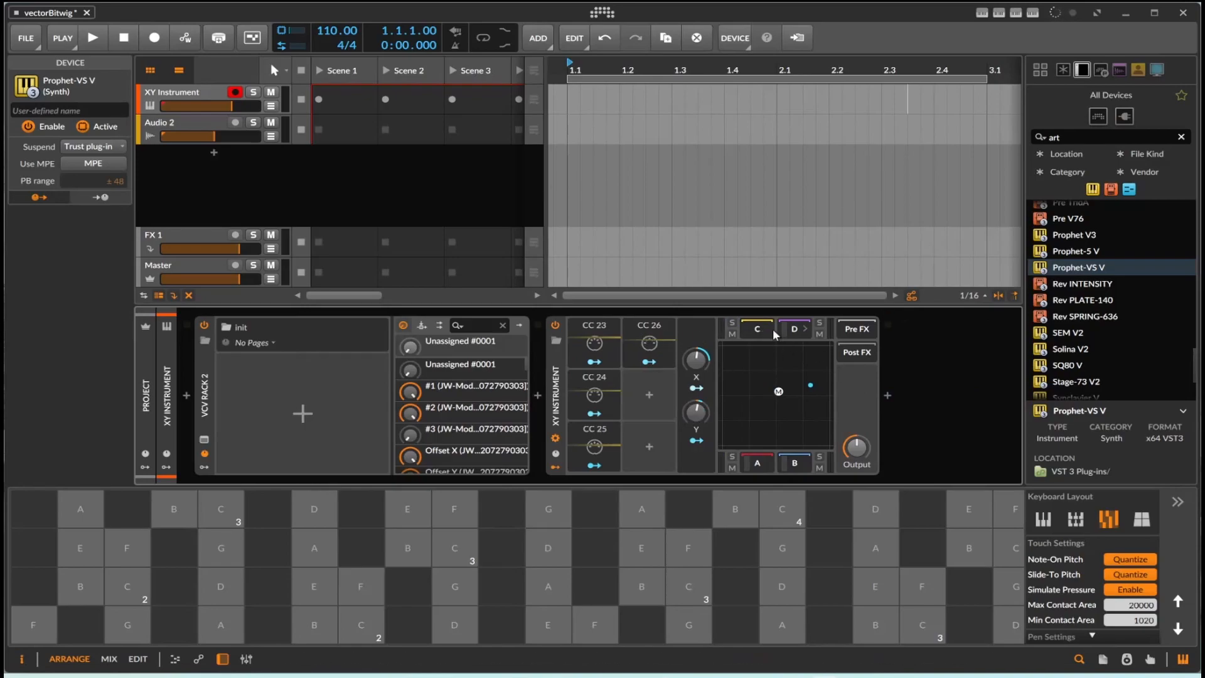
left_click(794, 333)
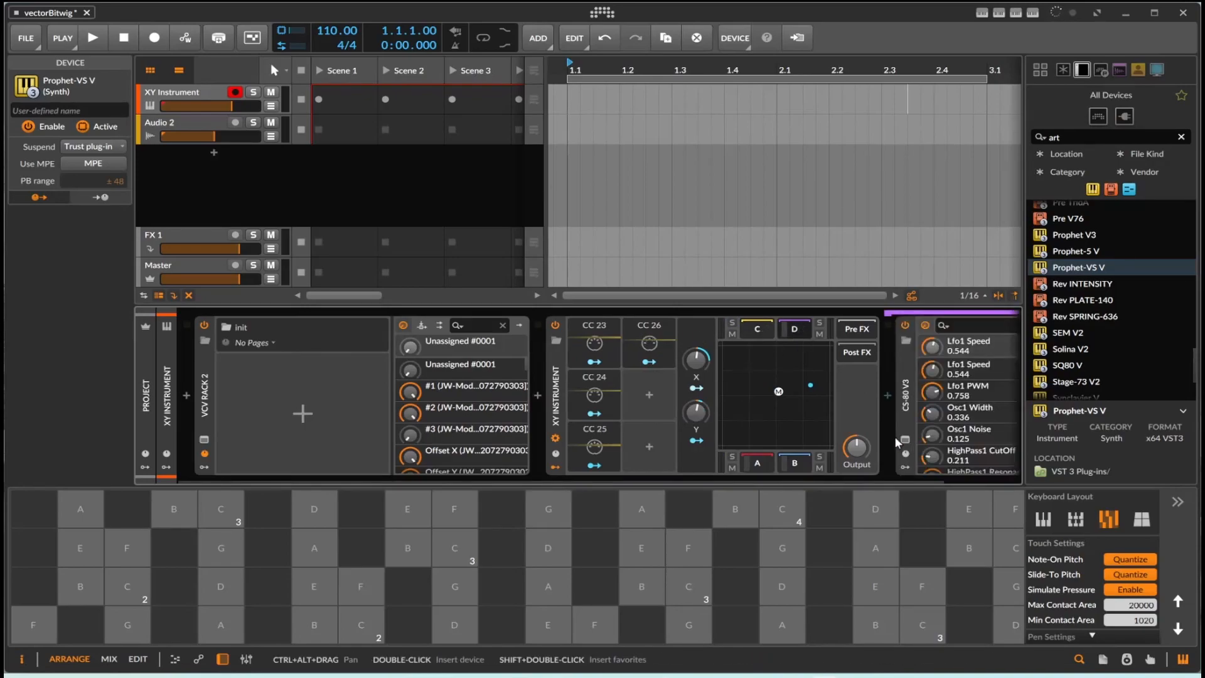
left_click(913, 446)
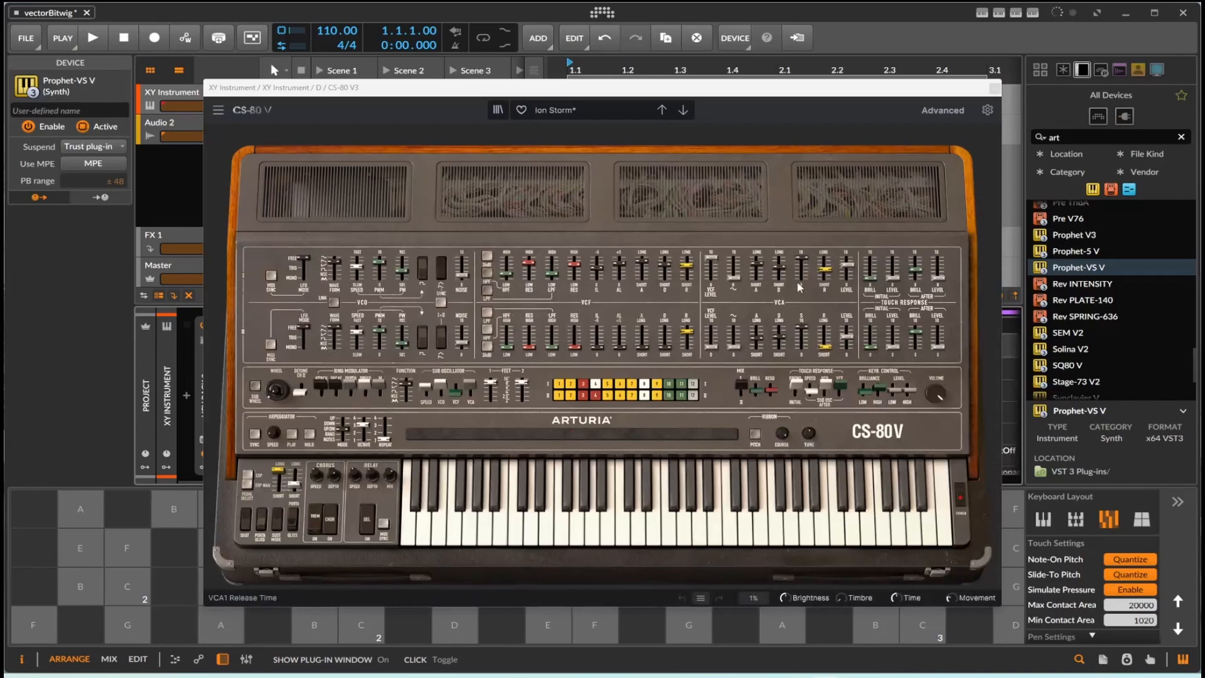
left_click(614, 525)
left_click(657, 534)
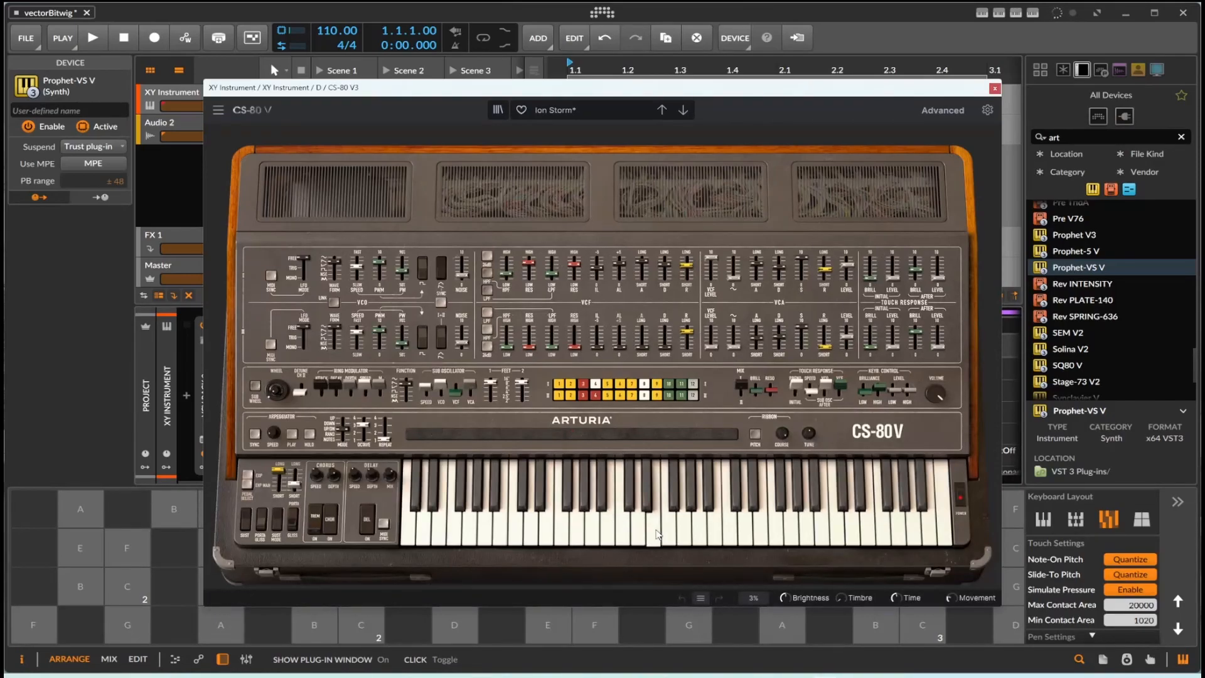
left_click(722, 537)
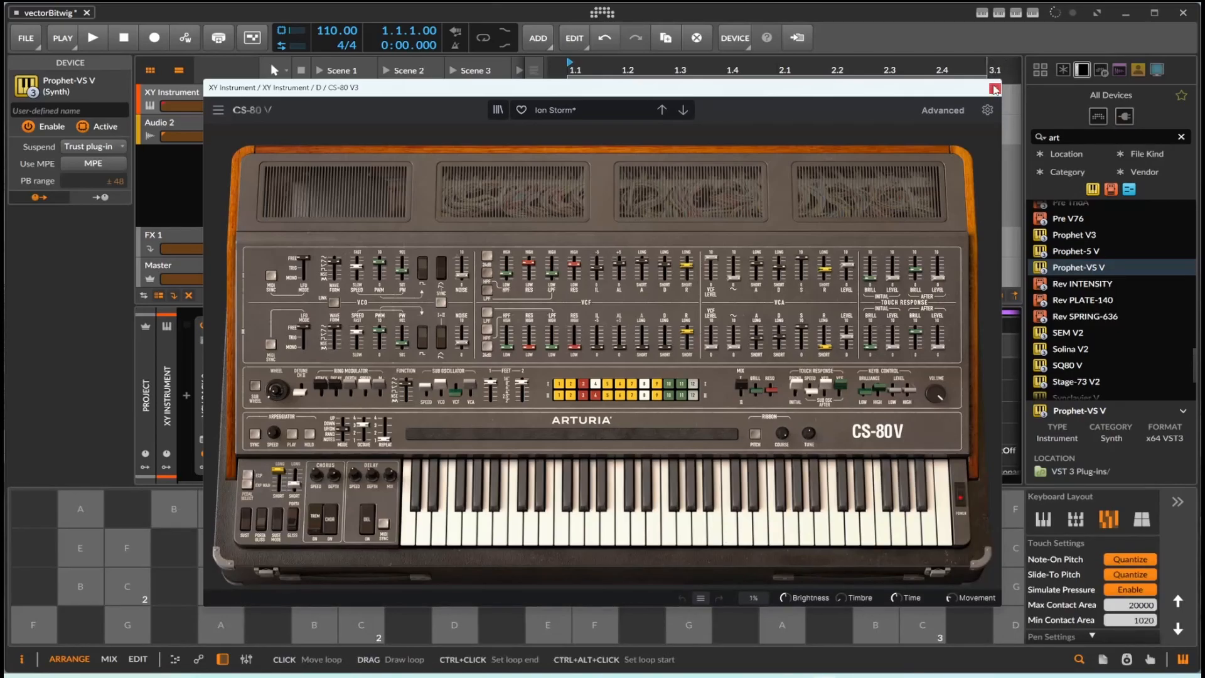
left_click(995, 88)
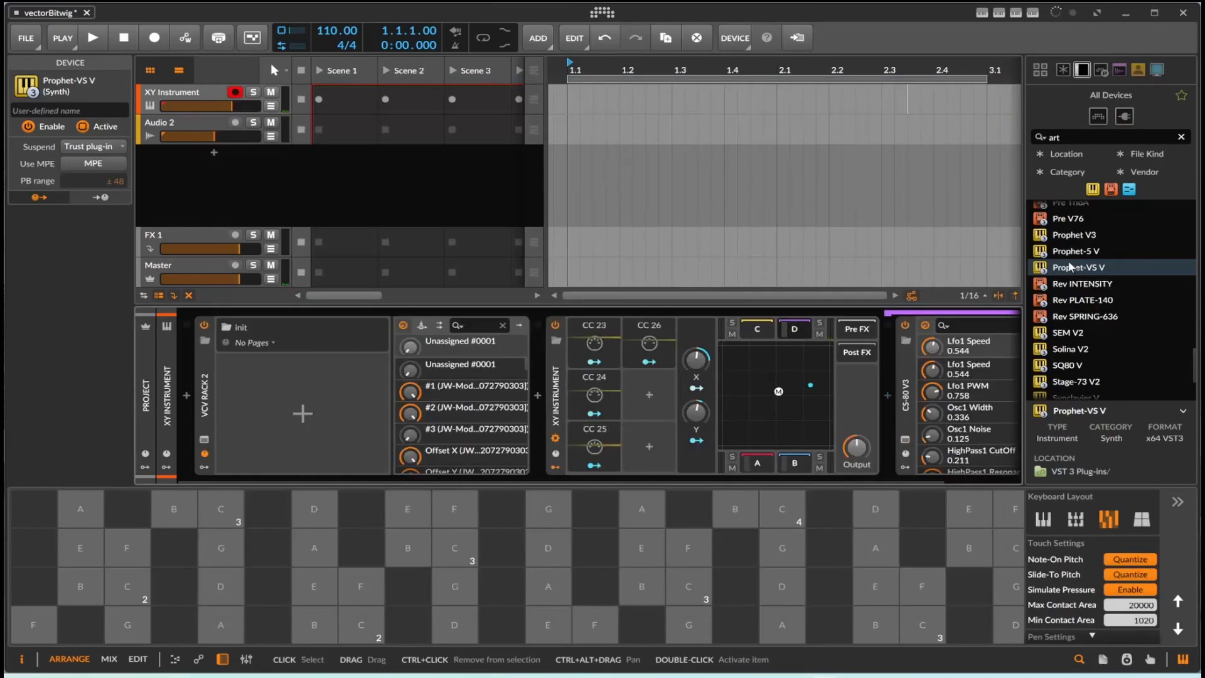
Add the Solina V2 synth to layer C of the XY Instrument and close its window
left_click(1097, 352)
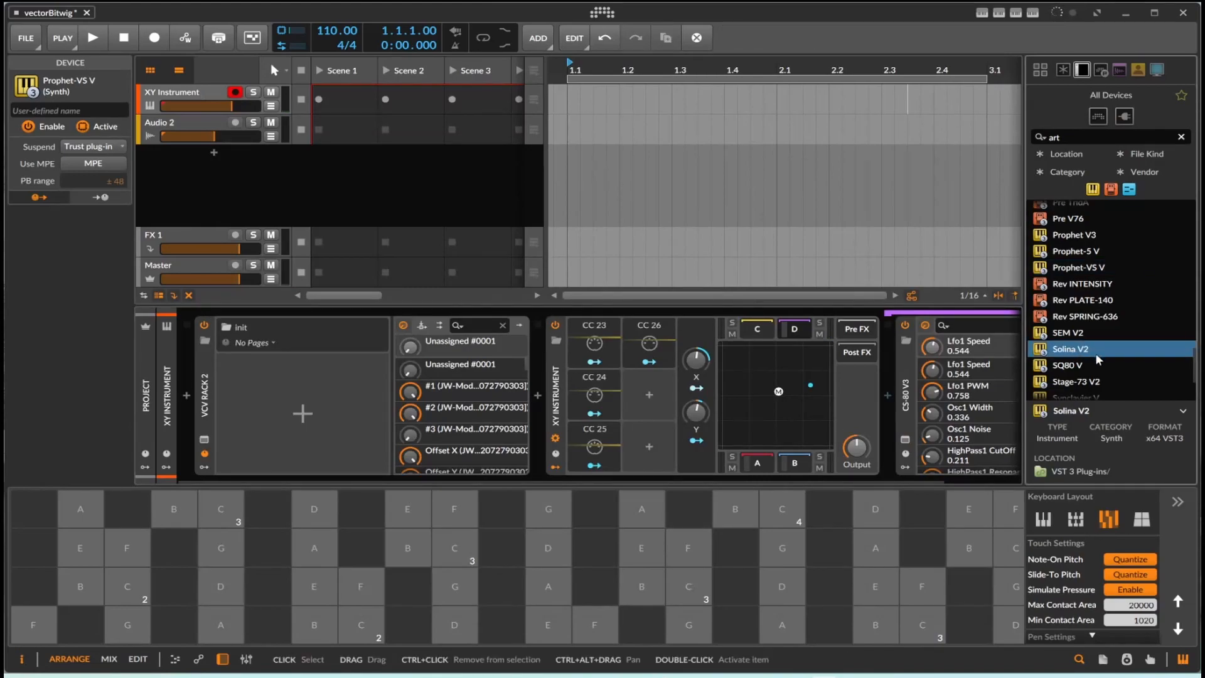
left_click_drag(1085, 358, 761, 333)
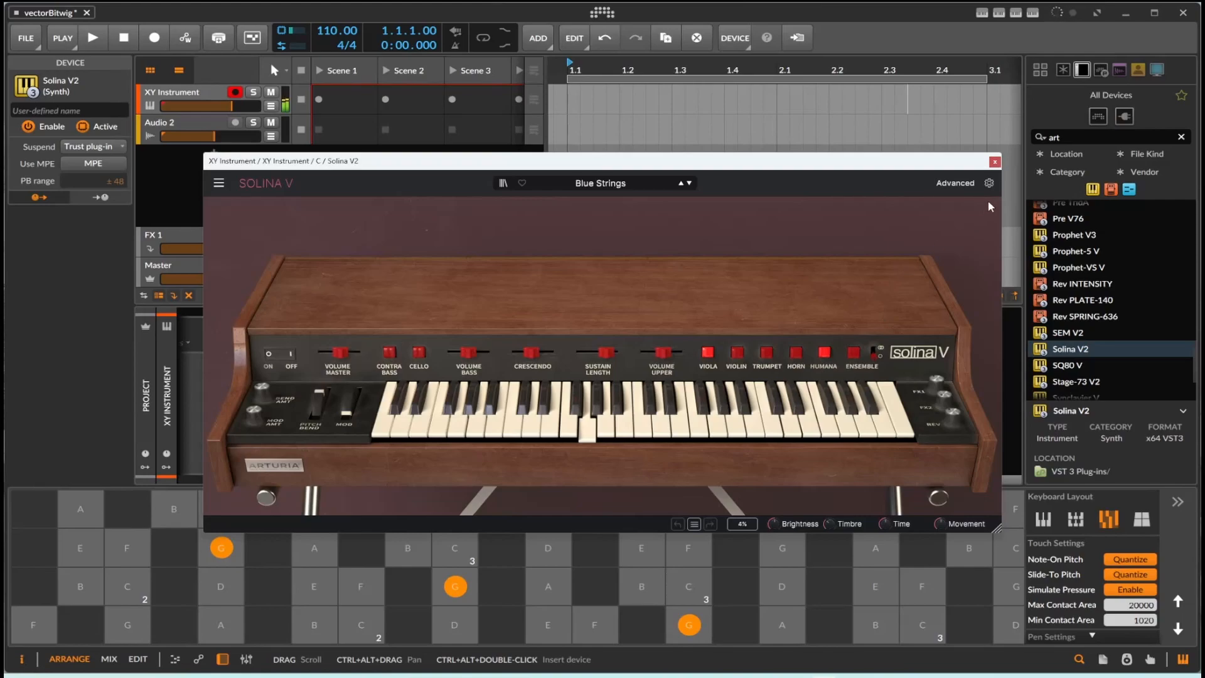
left_click(995, 162)
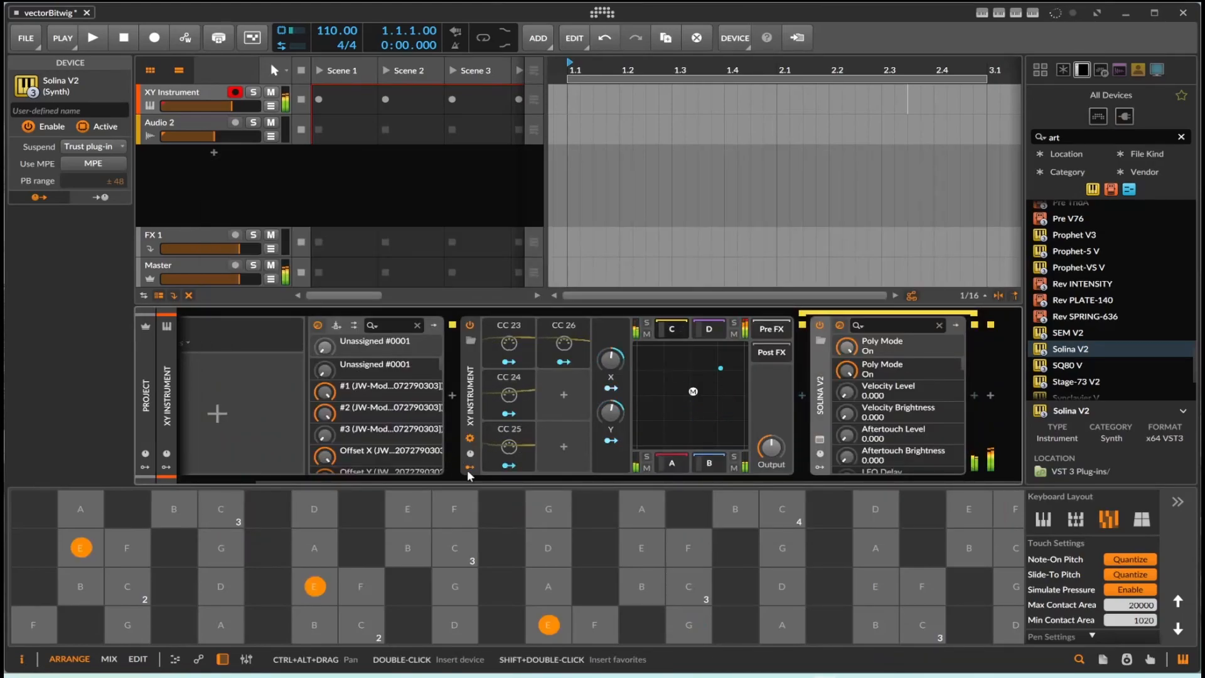
scroll(479, 476, "left", 3)
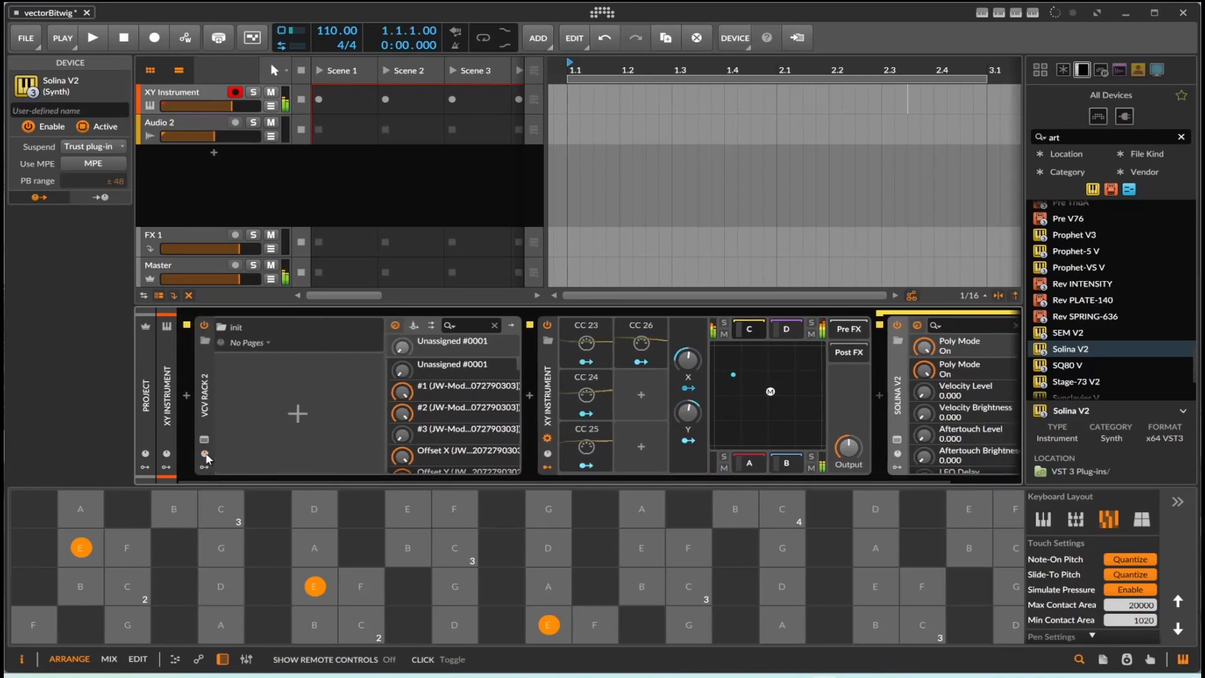
Show the VCV Rack window and draw a diagonal motion path across XYPAD, from its lower-left to its upper-right area
left_click(205, 455)
mouse_move(235, 334)
left_mouse_down()
mouse_move(291, 331)
mouse_move(230, 369)
mouse_move(252, 335)
left_mouse_up()
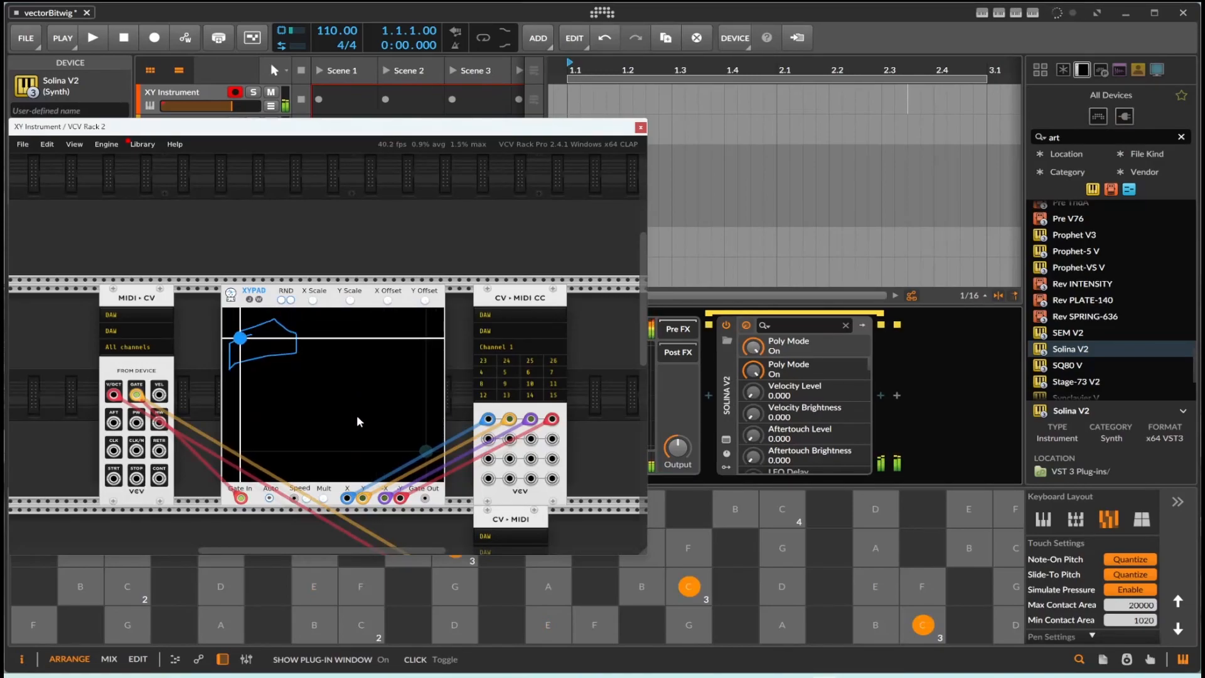
left_click_drag(250, 474, 438, 371)
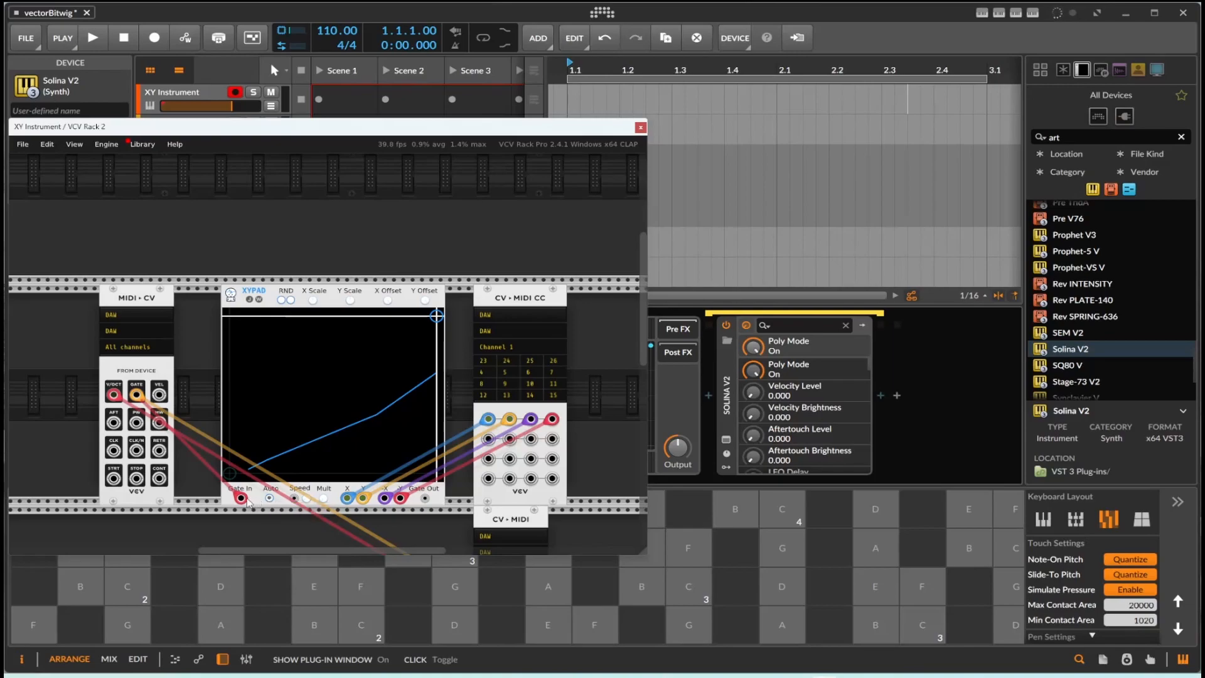
Unplug XYPAD's Gate In cable and drive that input from added Clock and 8 x 16 Gate Sequencer modules
mouse_move(241, 499)
left_mouse_down()
mouse_move(234, 506)
mouse_move(240, 499)
left_mouse_up()
scroll(138, 393, "down", 4)
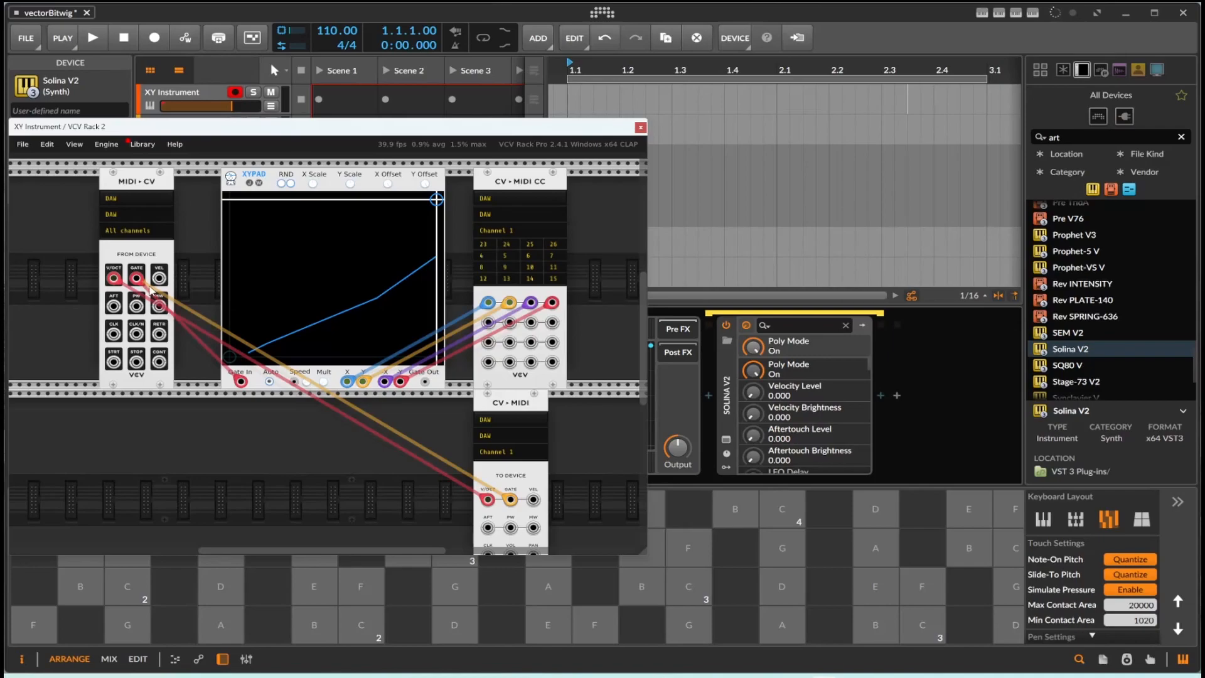
left_click_drag(239, 386, 193, 392)
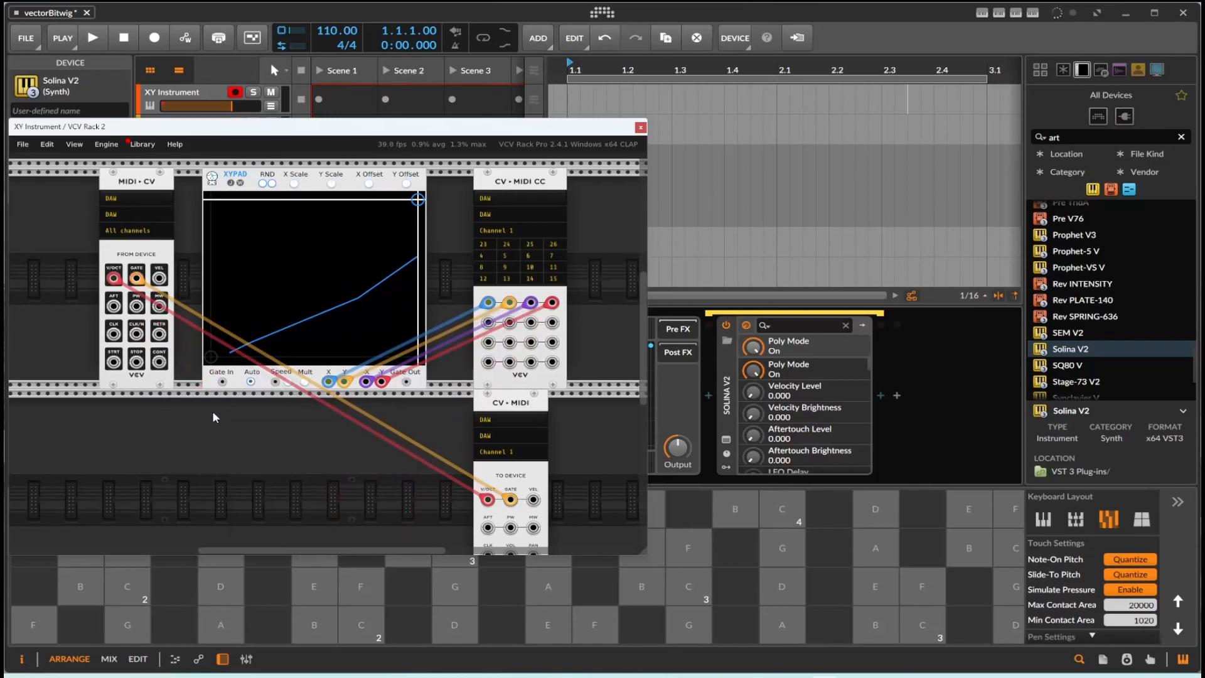
right_click(212, 411)
left_click(89, 174)
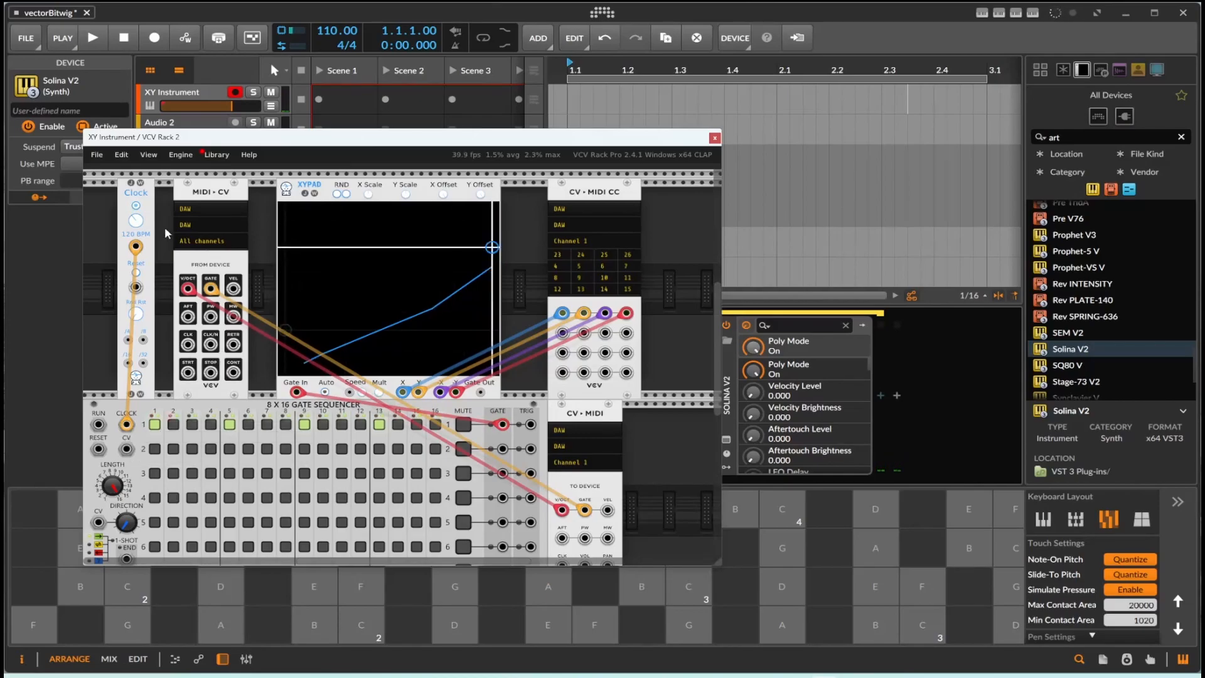
Vary the Clock's tempo, ending at 116 BPM, switch off steps 5 and 13 in the gate sequencer's first row, and close VCV Rack
mouse_move(137, 226)
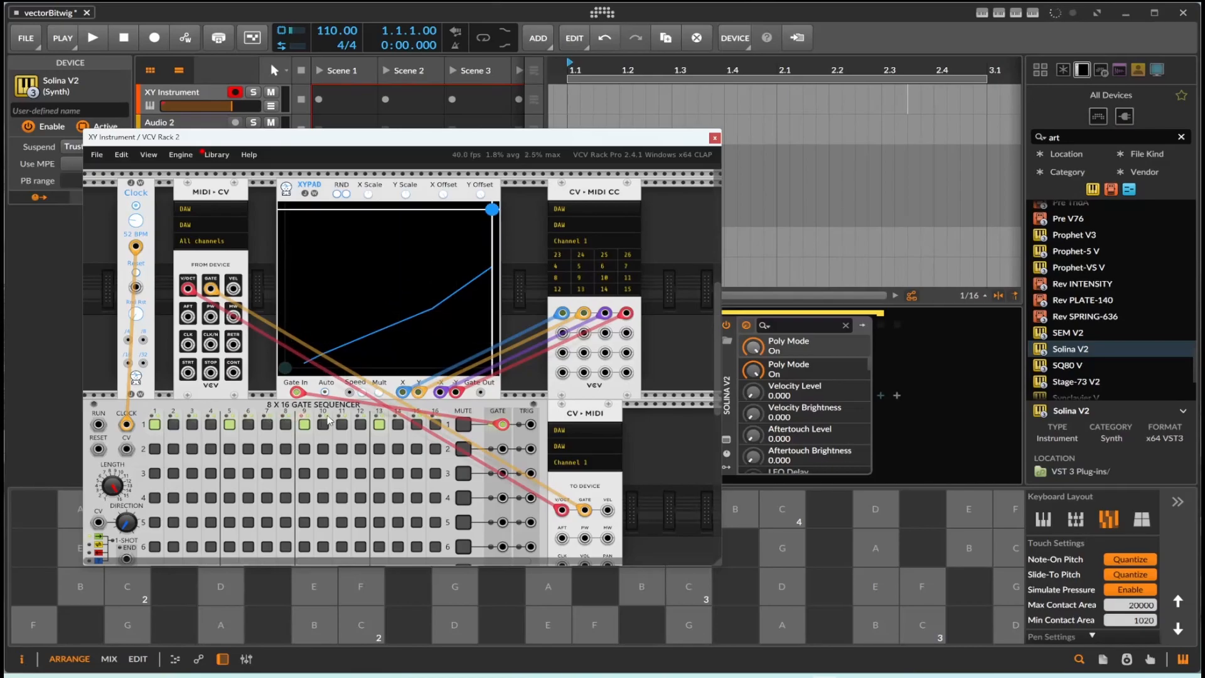
left_click_drag(136, 220, 135, 202)
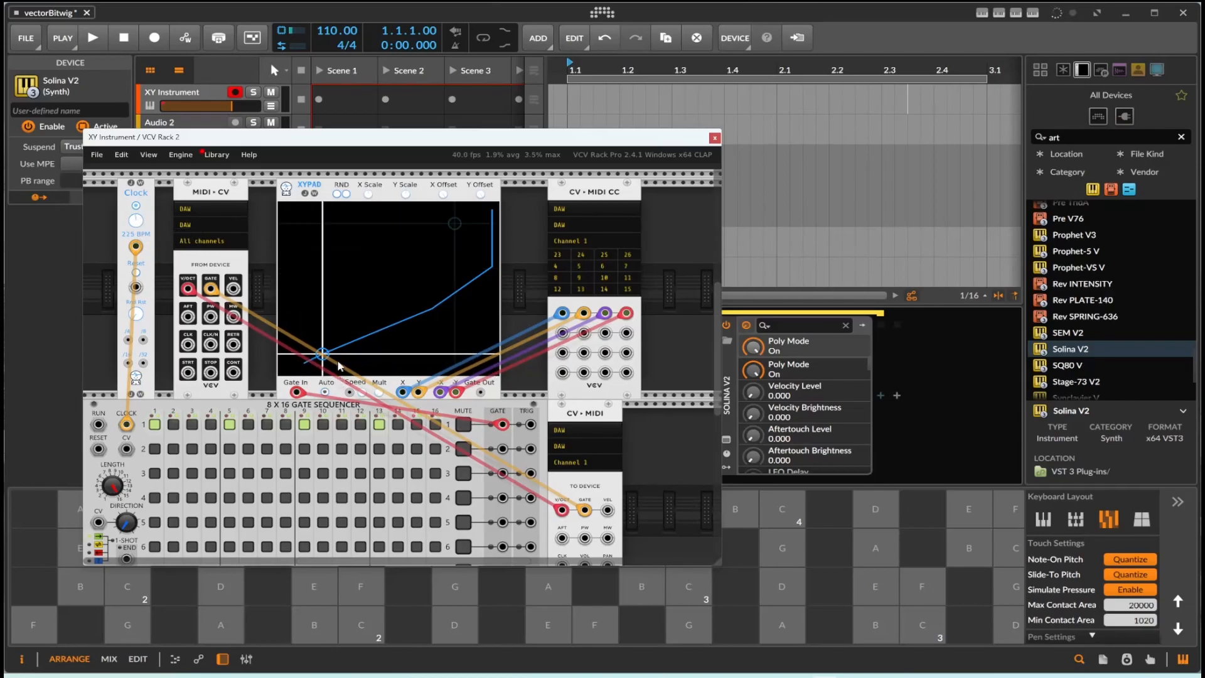
left_click(230, 426)
left_click(380, 425)
mouse_move(137, 247)
left_click_drag(136, 246, 136, 247)
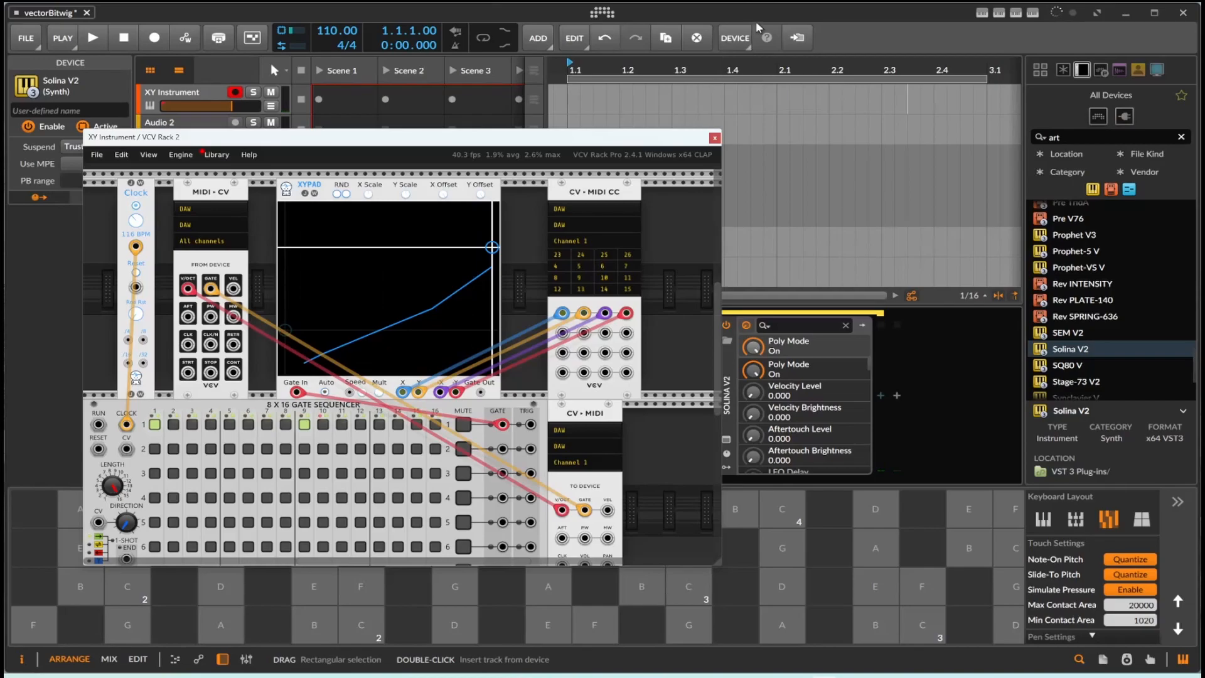
left_click(714, 138)
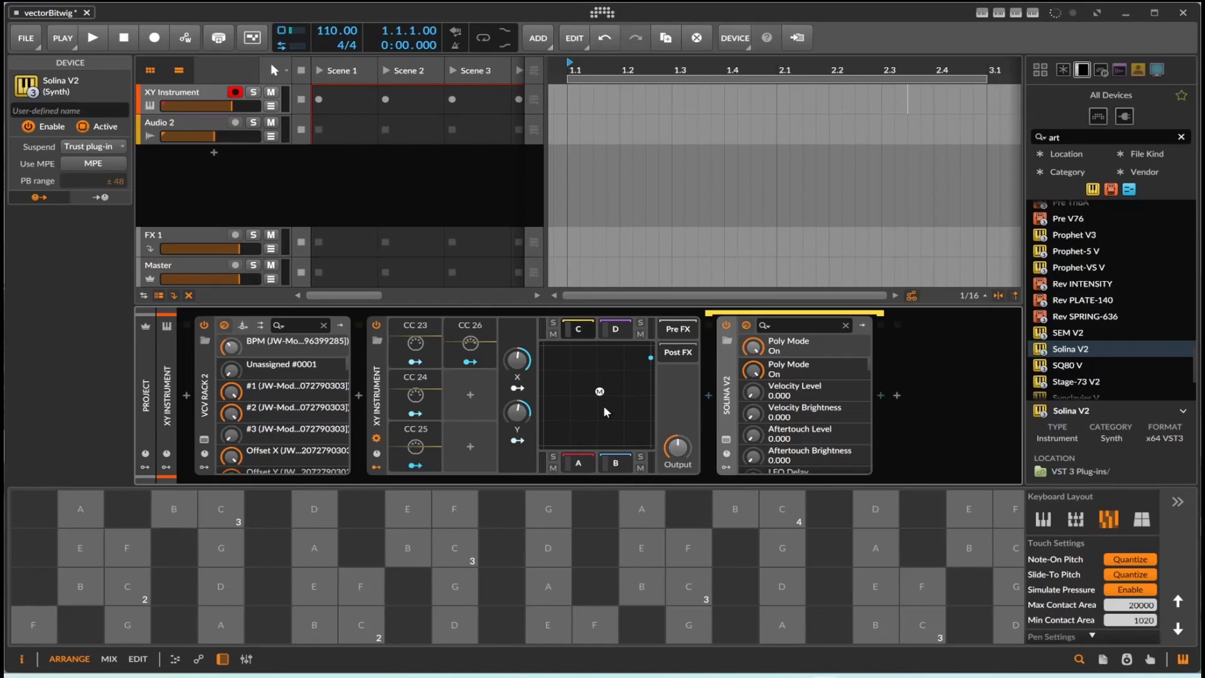
Show the synths on layers B and D of the XY Instrument and view layer D's CS-80 V3
left_click(620, 464)
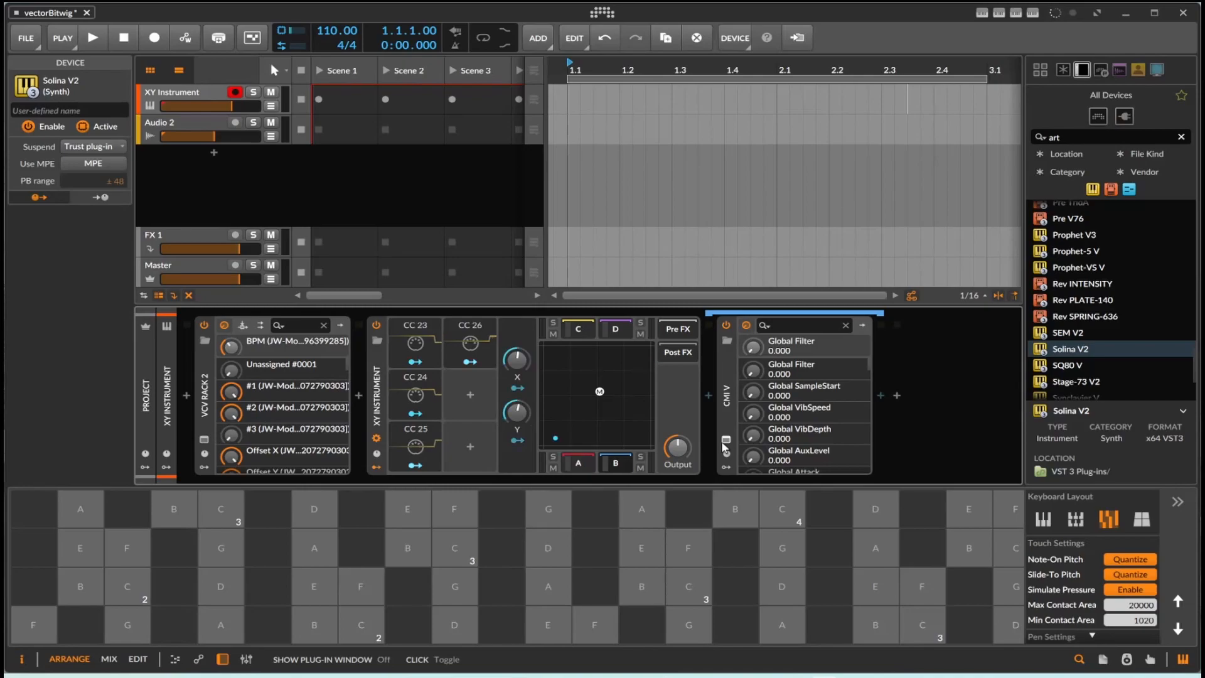
scroll(1094, 286, "up", 3)
scroll(1095, 286, "up", 3)
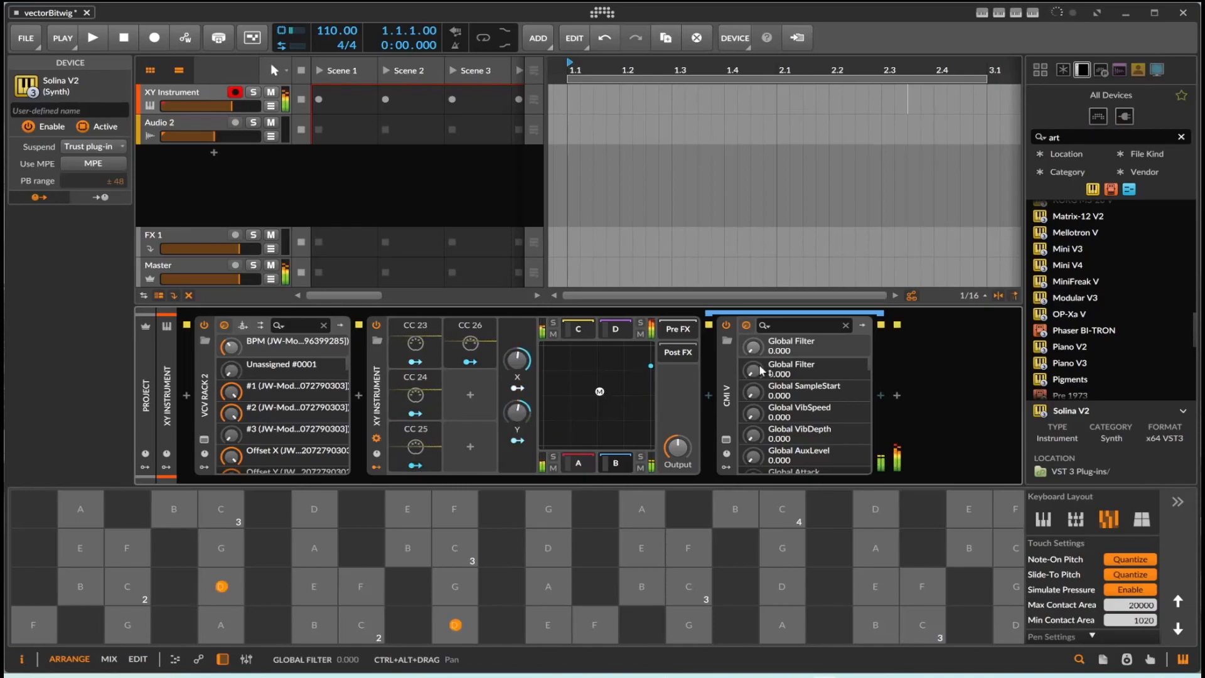
left_click(617, 331)
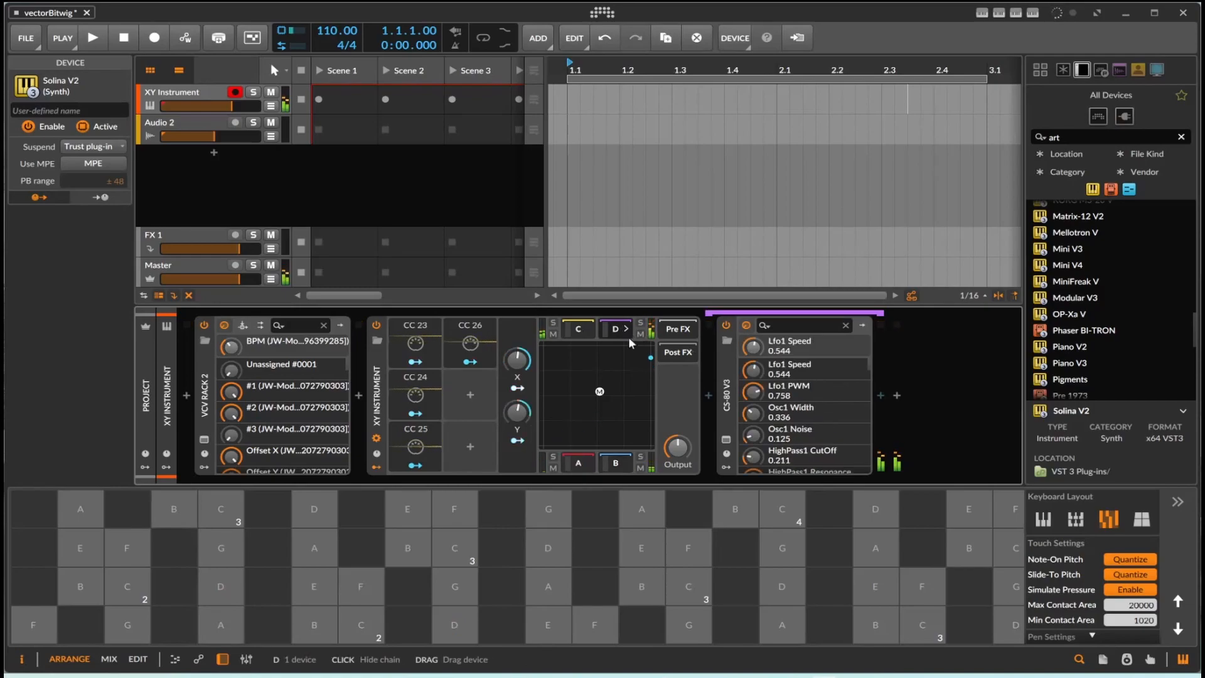
left_click(726, 439)
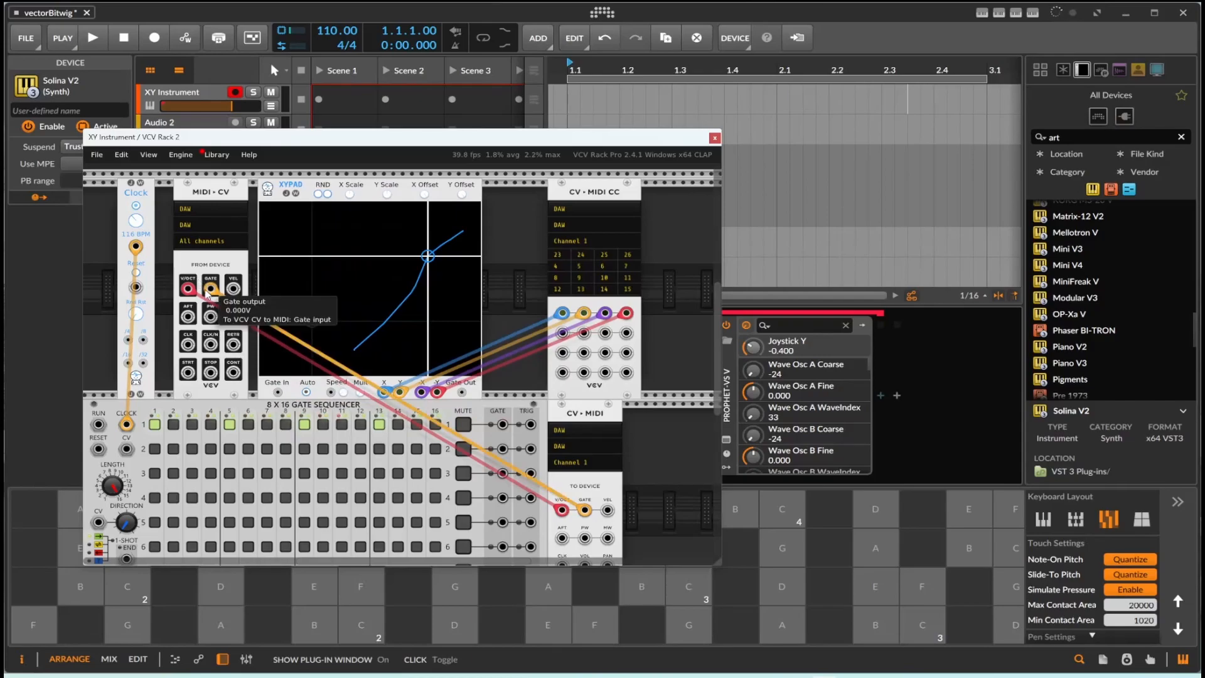
Patch MIDI-CV's Gate output into XYPAD's Gate In, and delete the 8 x 16 Gate Sequencer and Clock modules
left_click_drag(209, 290, 277, 392)
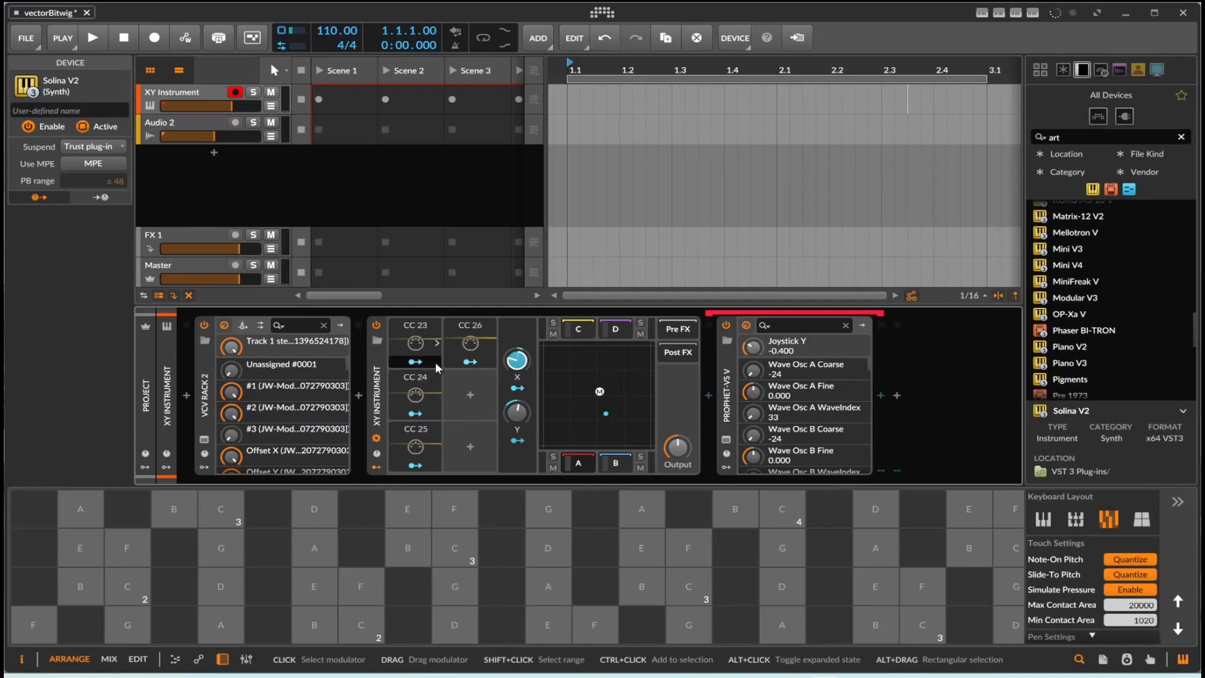
left_click(203, 440)
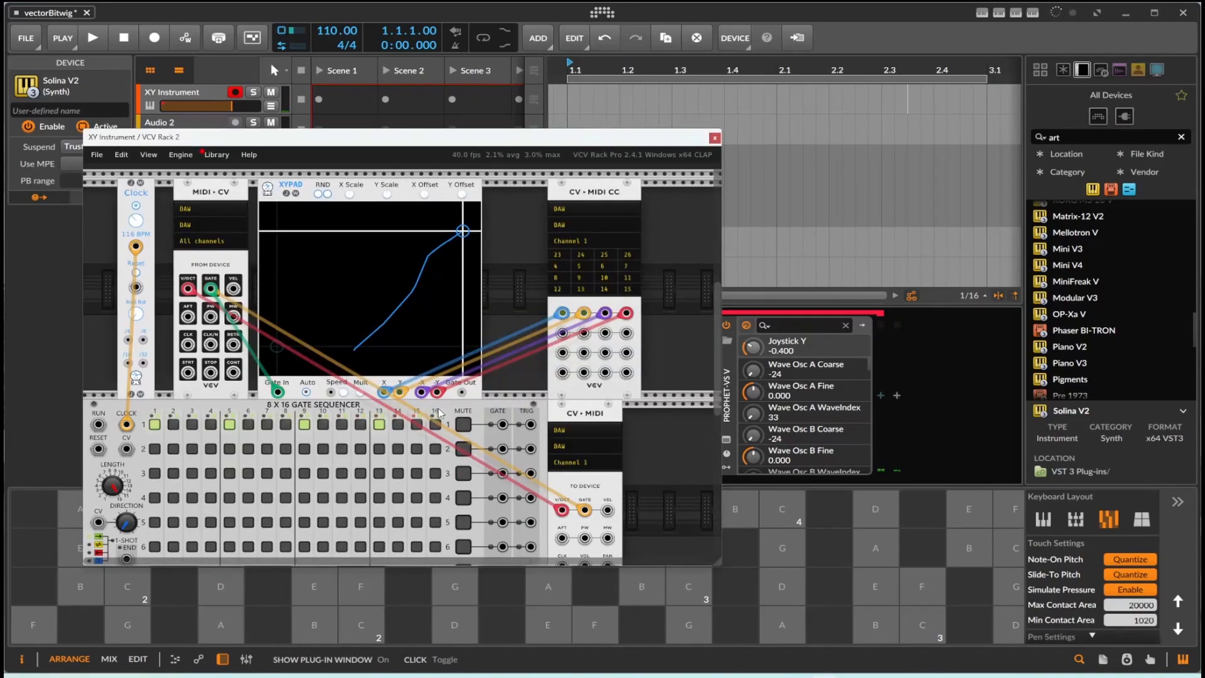
key("Delete")
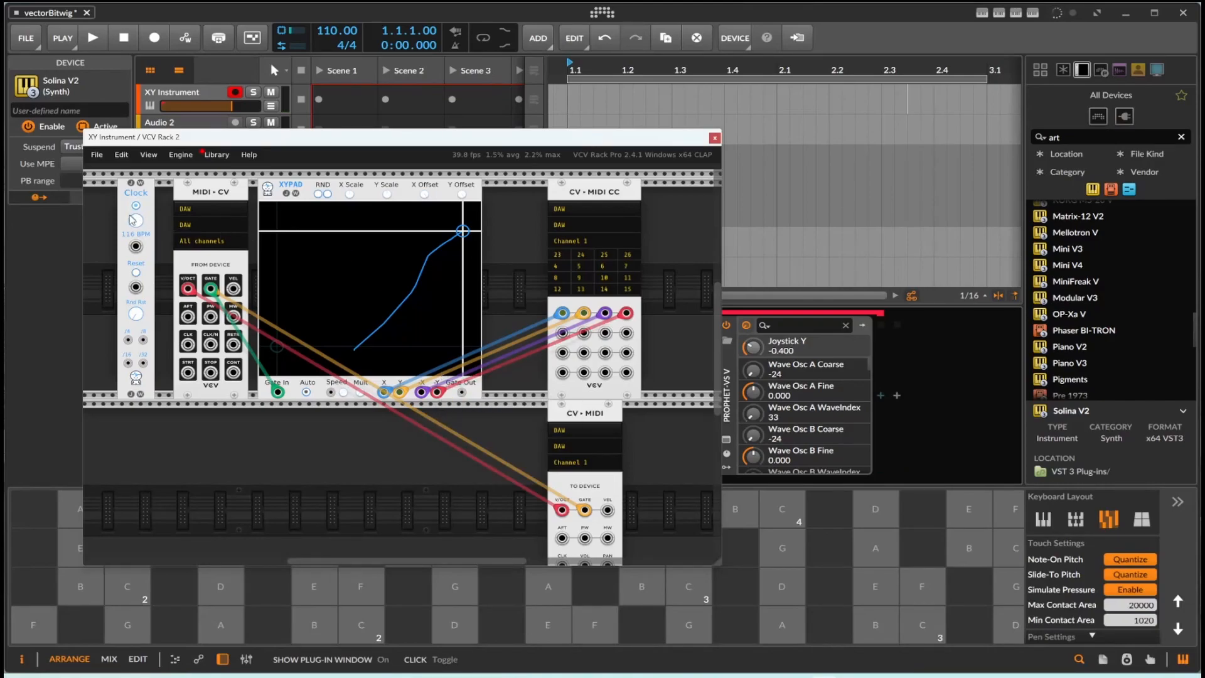
key("Delete")
scroll(186, 289, "up", 1)
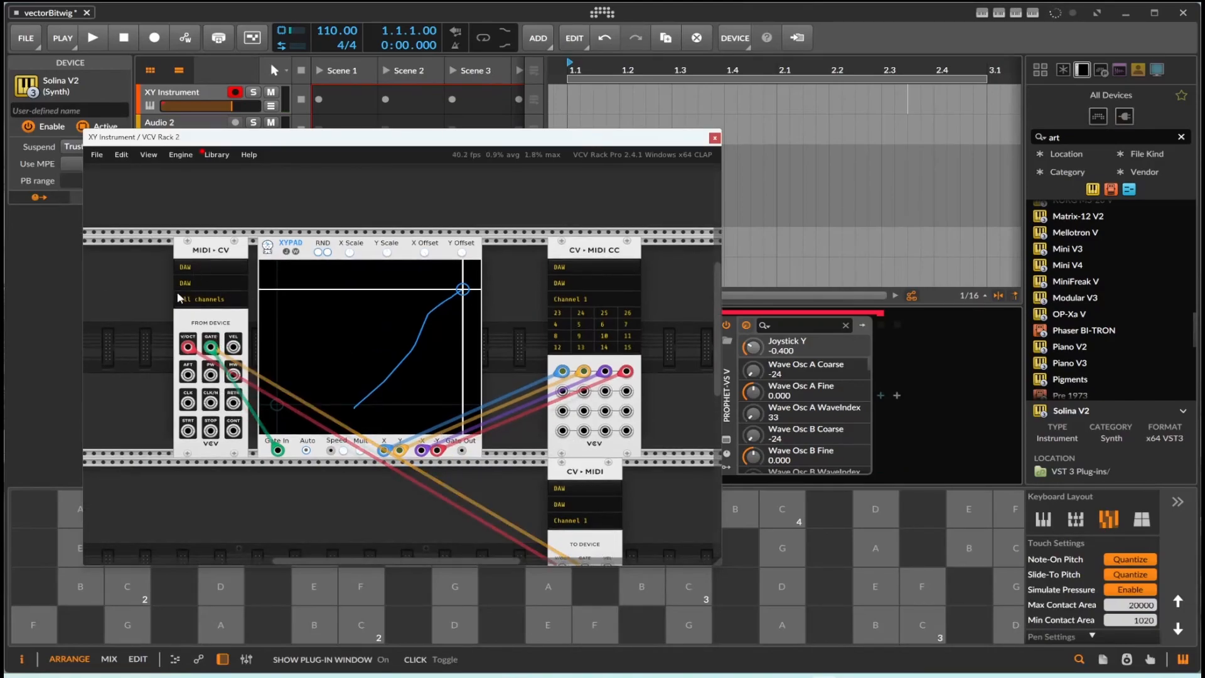
Review the cables running from MIDI-CV and XYPAD to the CV-MIDI CC and CV-MIDI modules, and close the window
mouse_move(211, 349)
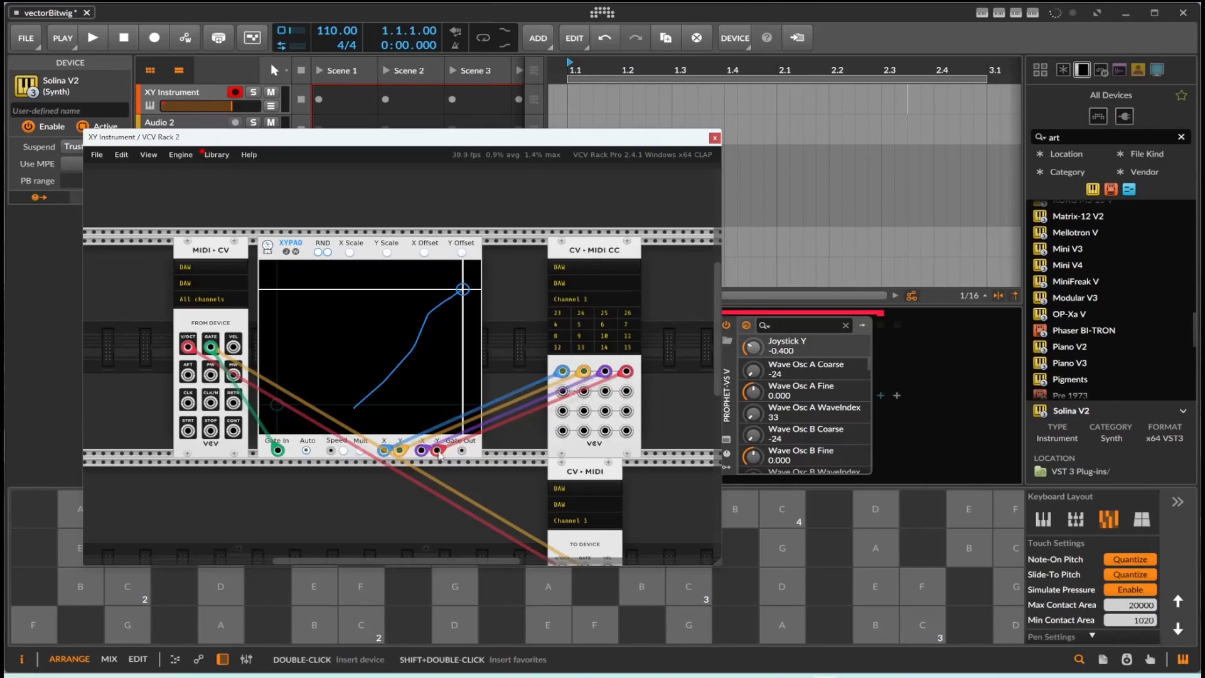
scroll(558, 405, "down", 2)
scroll(557, 411, "down", 2)
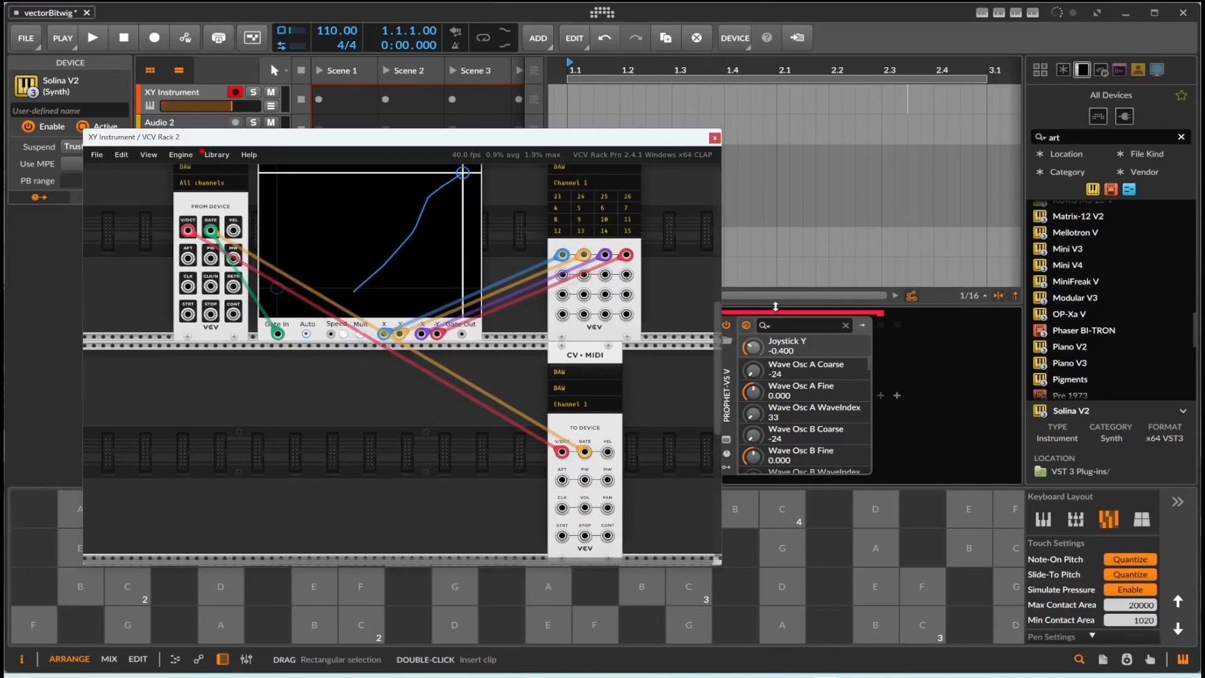
left_click(714, 137)
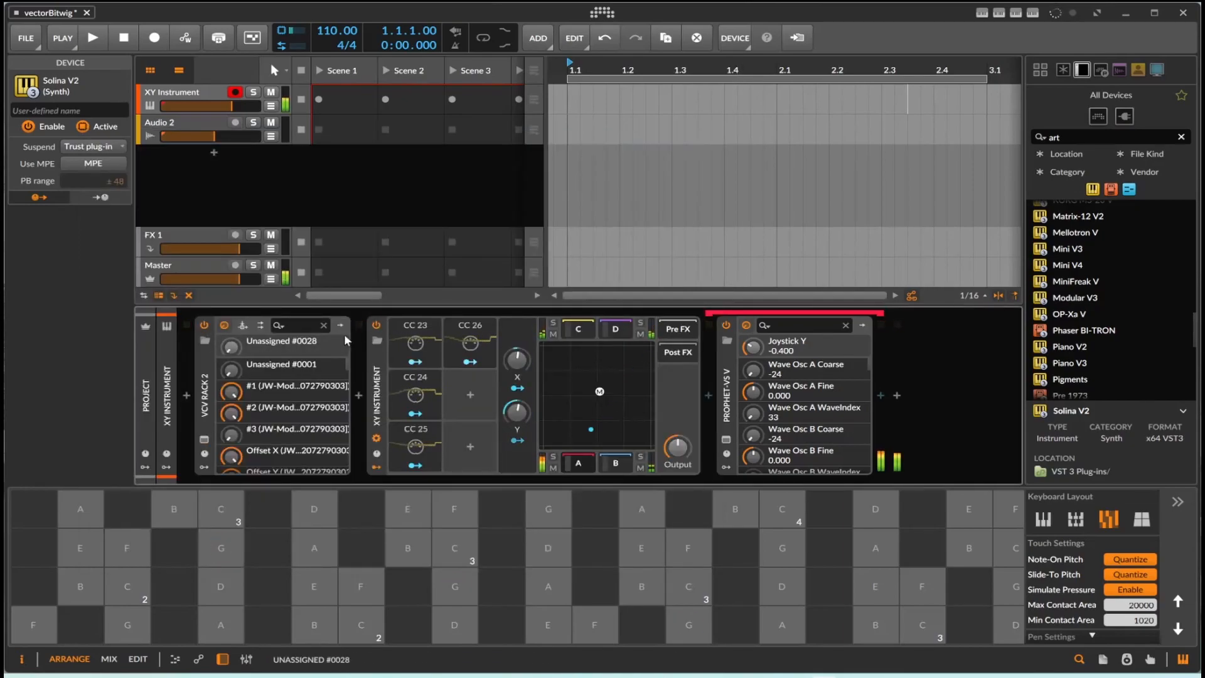
Reopen VCV Rack, unplug the V/OCT and Gate cables from the CV-MIDI module, and close the window
left_click(206, 440)
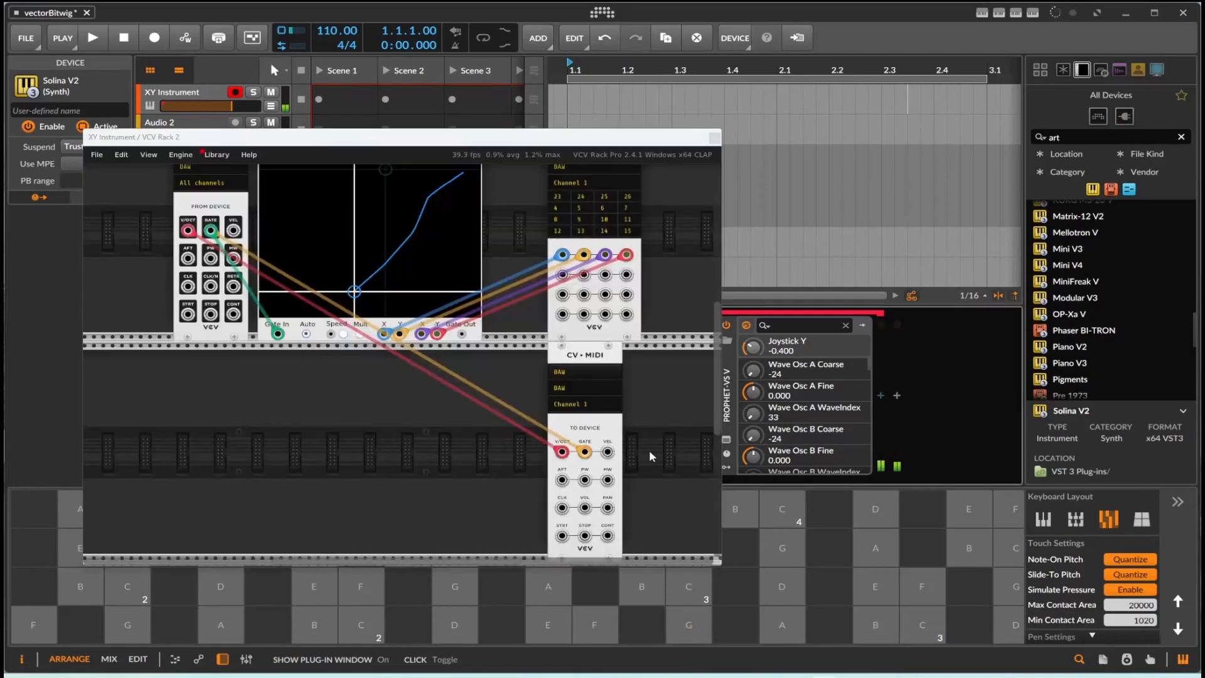
left_click_drag(579, 450, 493, 464)
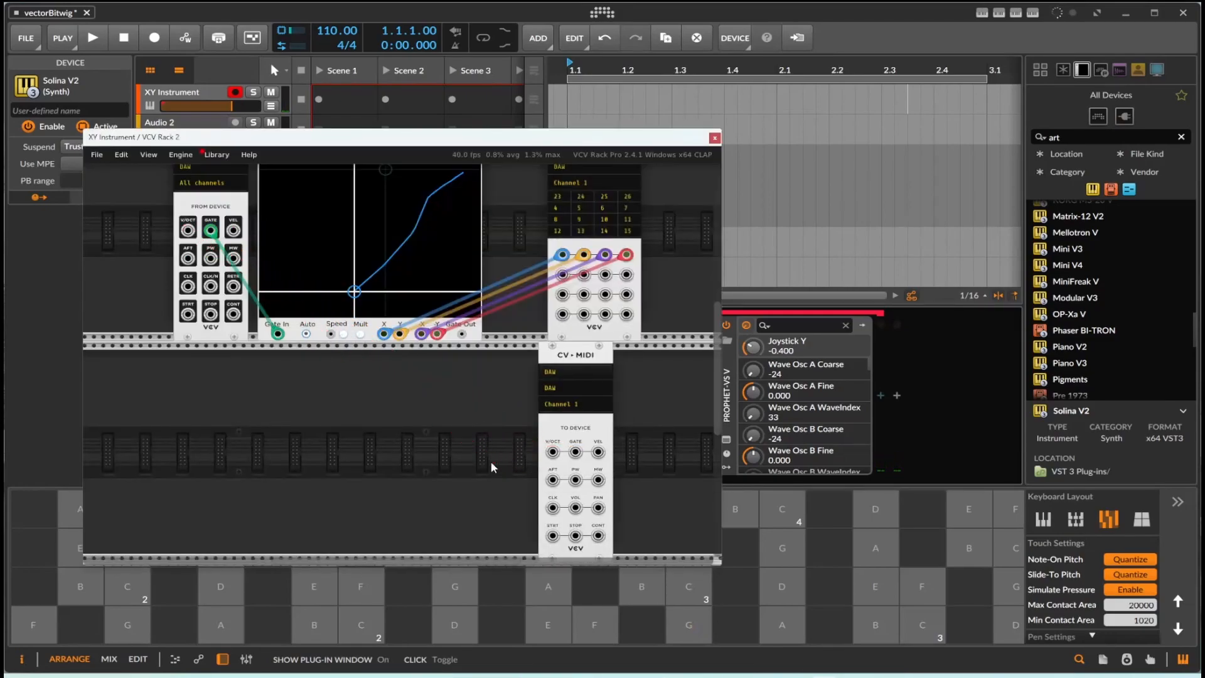
left_click(715, 138)
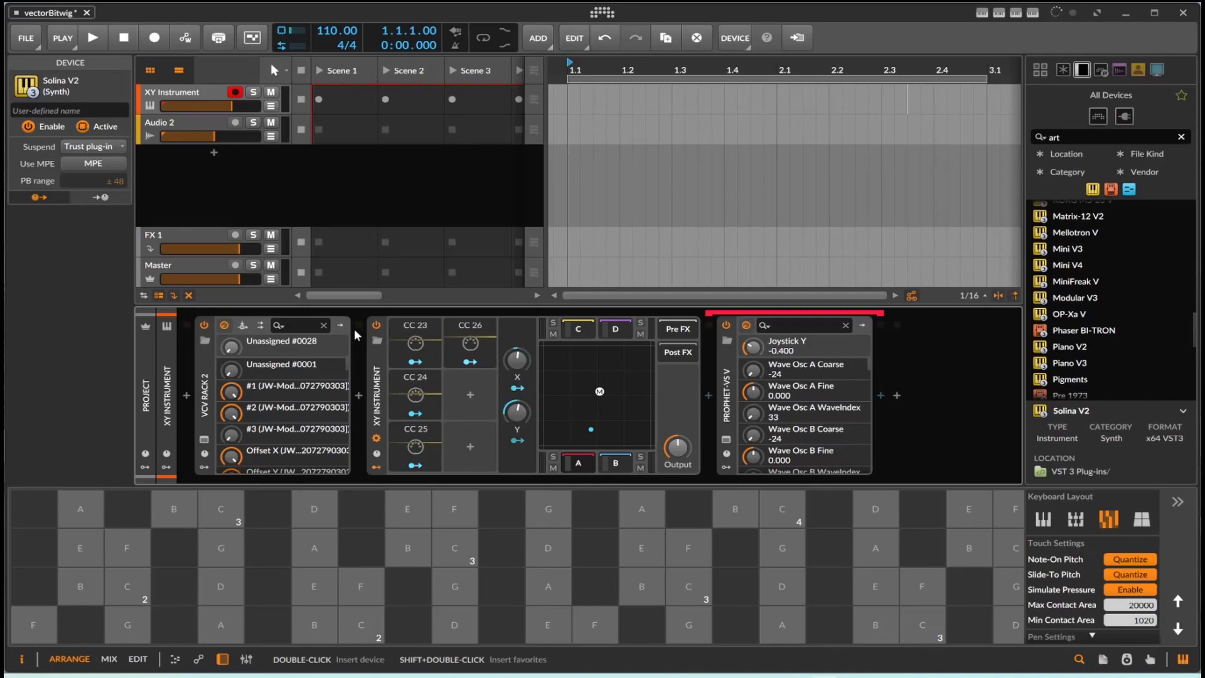
Patch MIDI-CV's V/OCT and Gate outputs into the matching CV-MIDI inputs, check the patch while notes play, and close VCV Rack
left_click(205, 439)
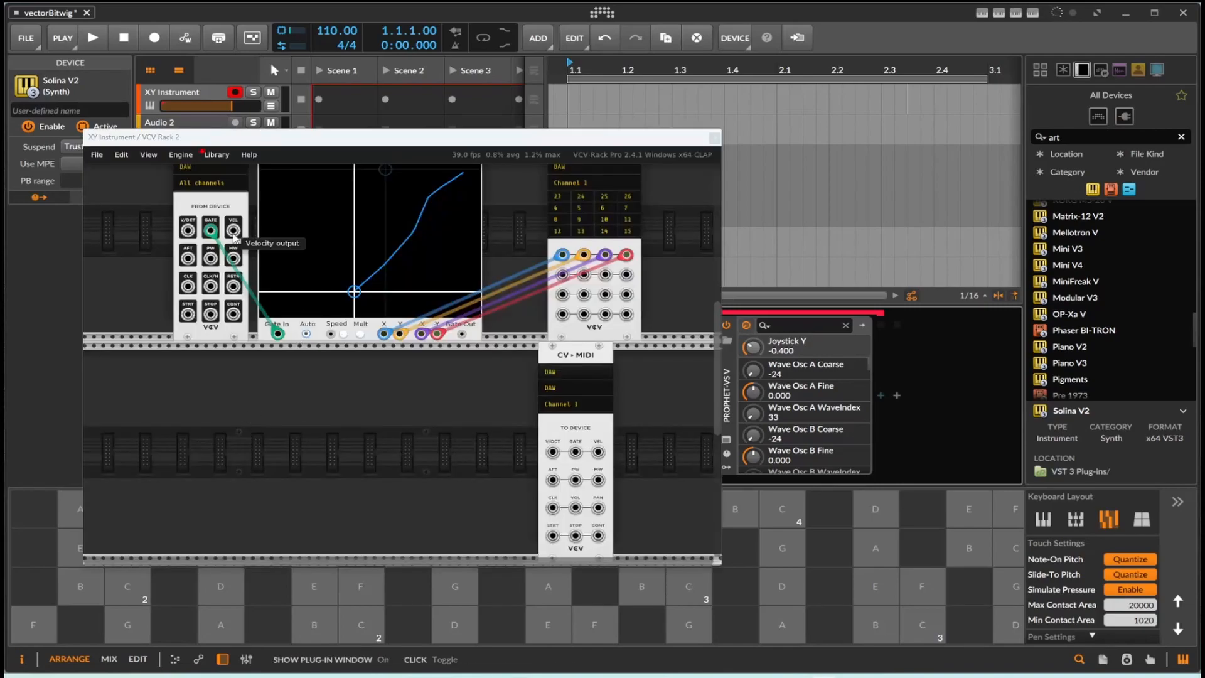
left_click_drag(187, 230, 553, 452)
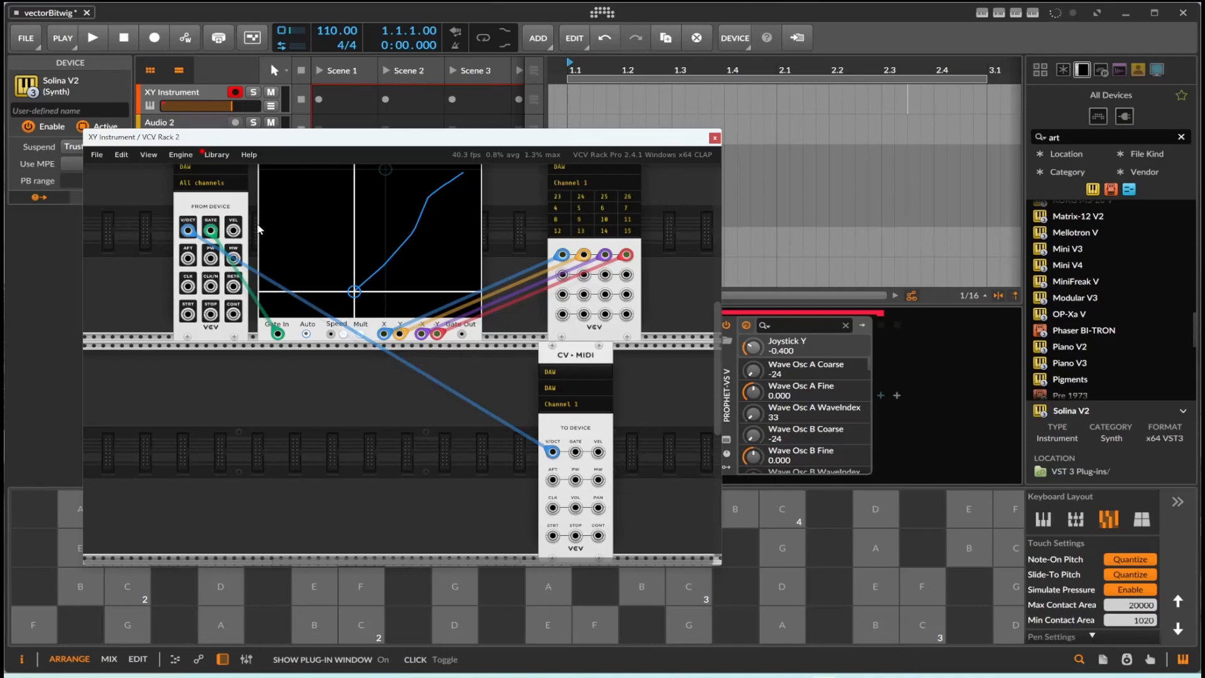
left_click_drag(210, 231, 575, 452)
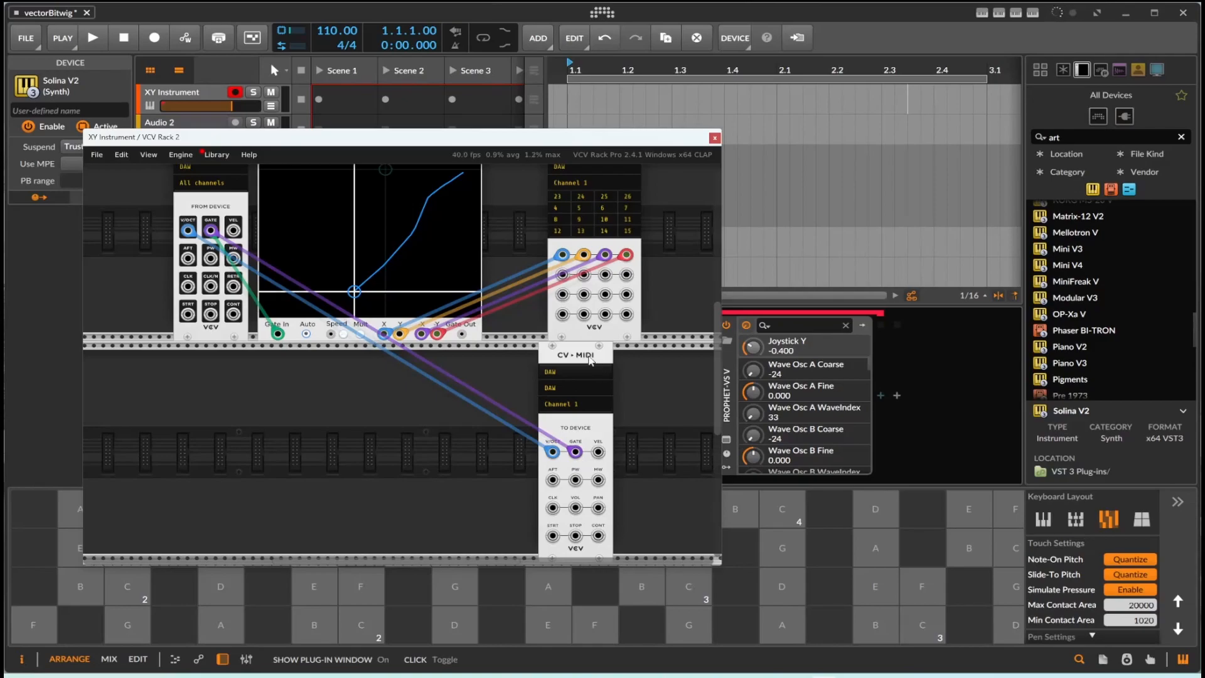
scroll(552, 223, "up", 2)
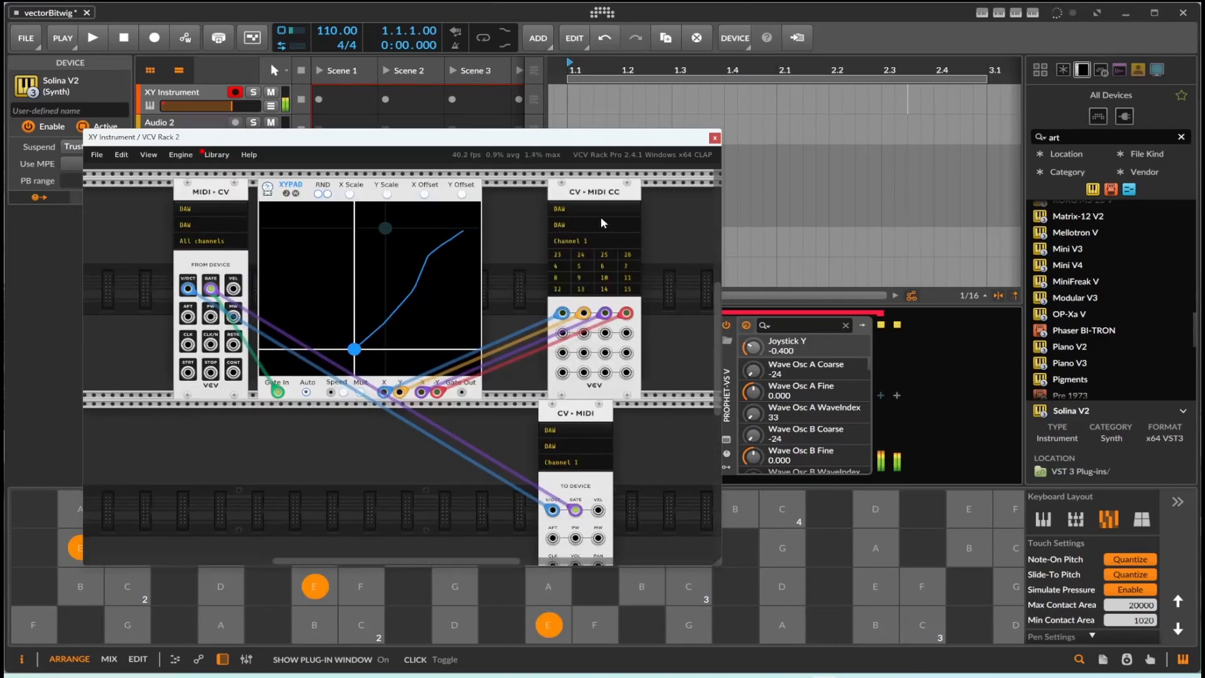
left_click(715, 138)
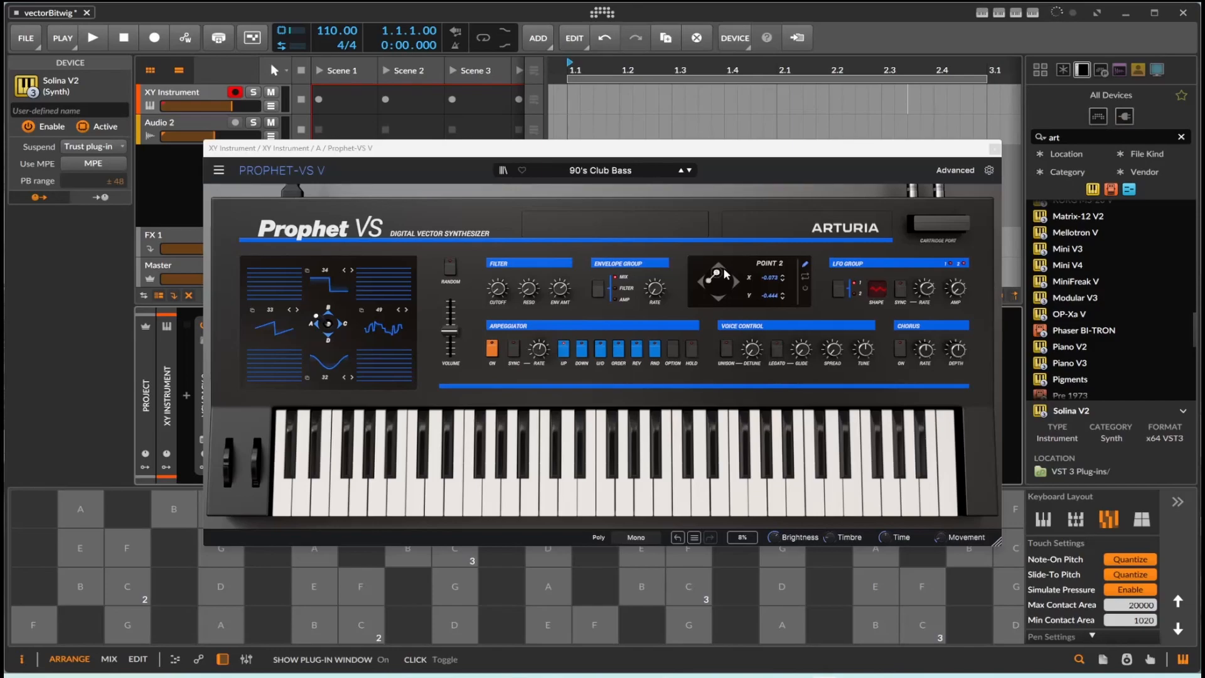
Move point 2 of the Prophet-VS V vector envelope to about X 0.03, Y 0.44
mouse_move(725, 274)
left_mouse_down()
mouse_move(728, 297)
mouse_move(717, 279)
mouse_move(707, 290)
mouse_move(720, 296)
left_mouse_up()
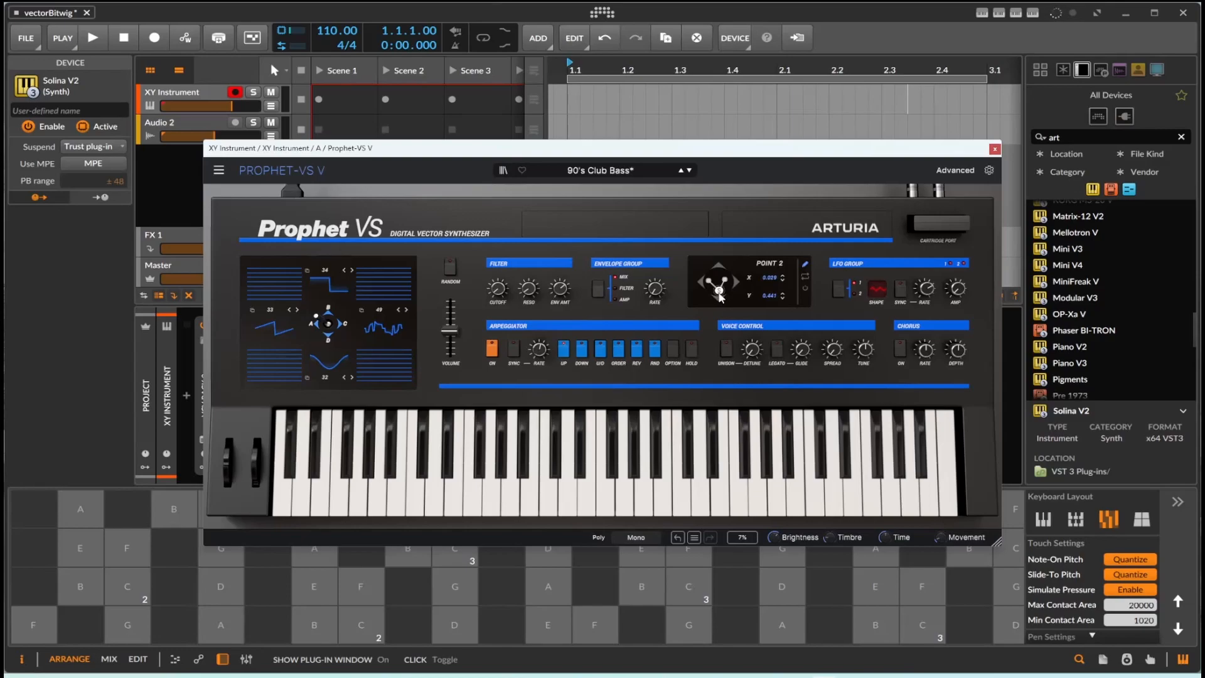